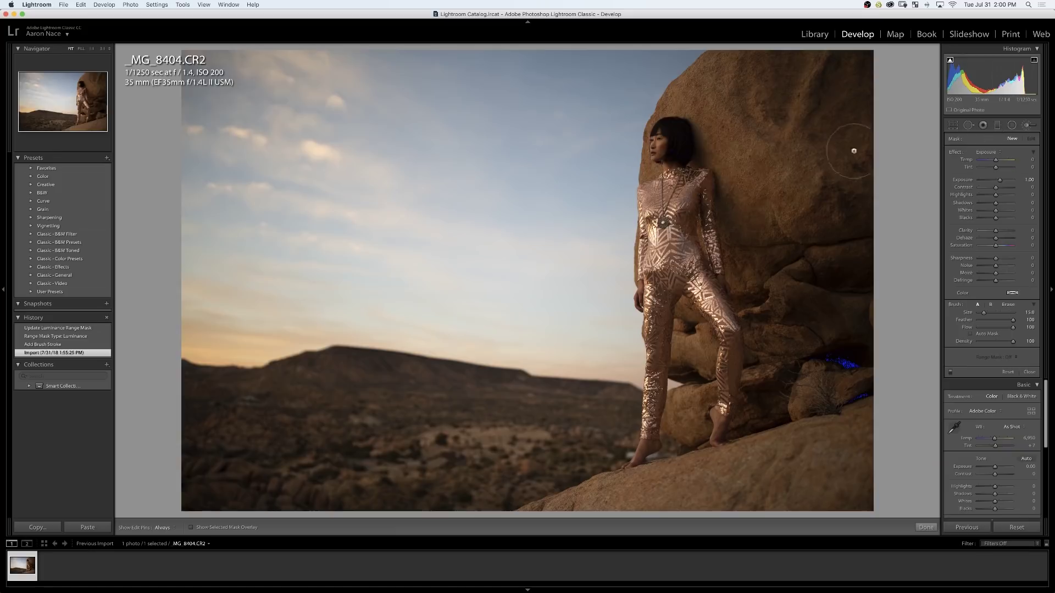
Brush a 2.24 exposure boost over the woman and rocks, and restrict it with a Luminance range mask
mouse_move(679, 159)
left_mouse_down()
mouse_move(698, 281)
mouse_move(728, 111)
mouse_move(778, 302)
mouse_move(805, 124)
mouse_move(826, 249)
mouse_move(782, 408)
mouse_move(801, 166)
mouse_move(731, 348)
mouse_move(682, 155)
mouse_move(749, 216)
left_mouse_up()
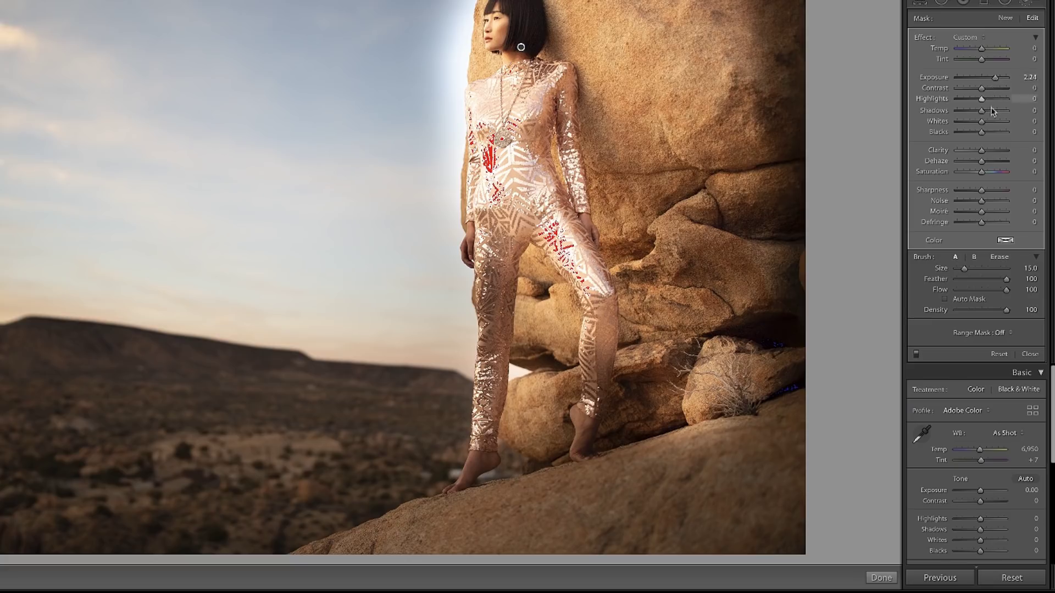
left_click(1005, 333)
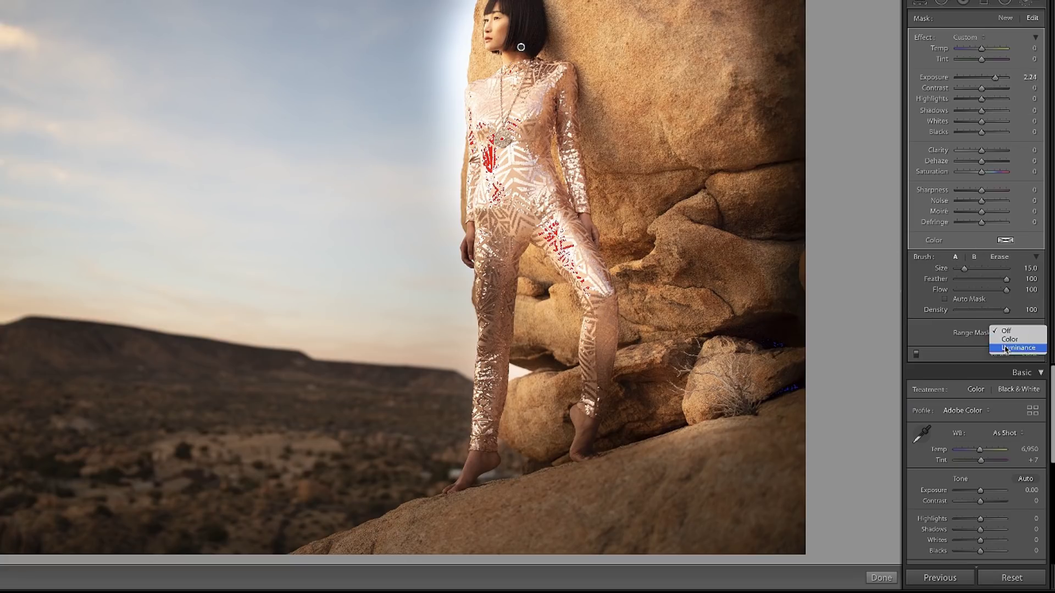
left_click(1005, 349)
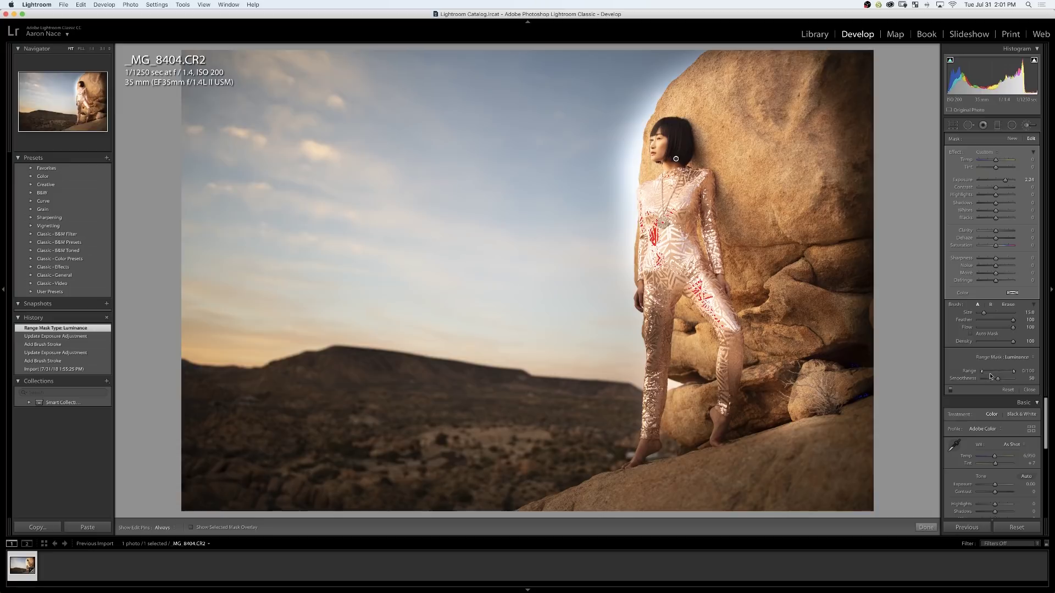
left_click_drag(984, 374, 1001, 373)
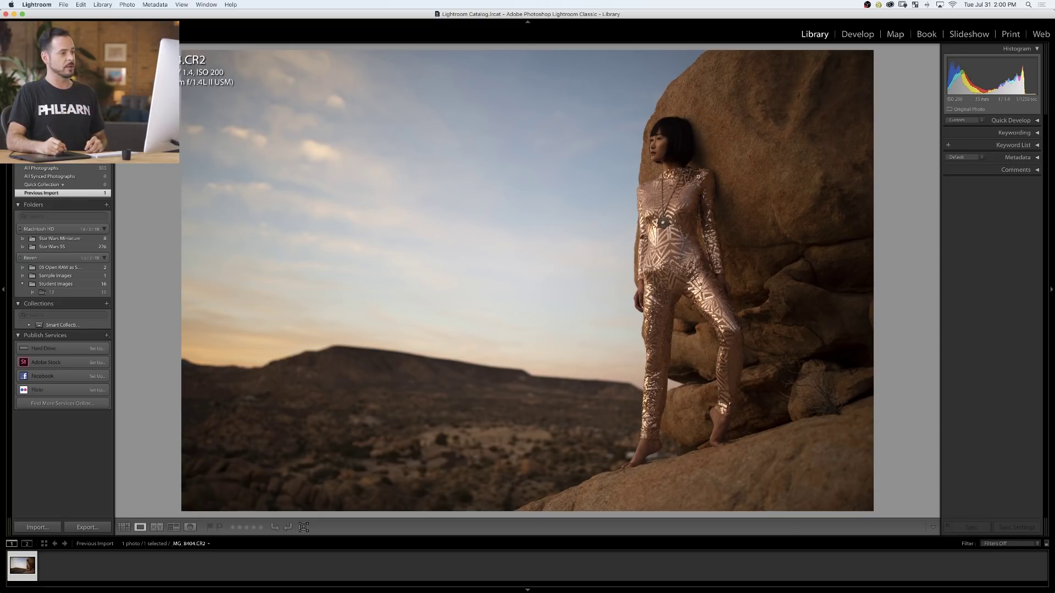
Paint an Adjustment Brush mask with 1.00 exposure over the woman and the rock beside her in the Develop module
left_click(666, 139)
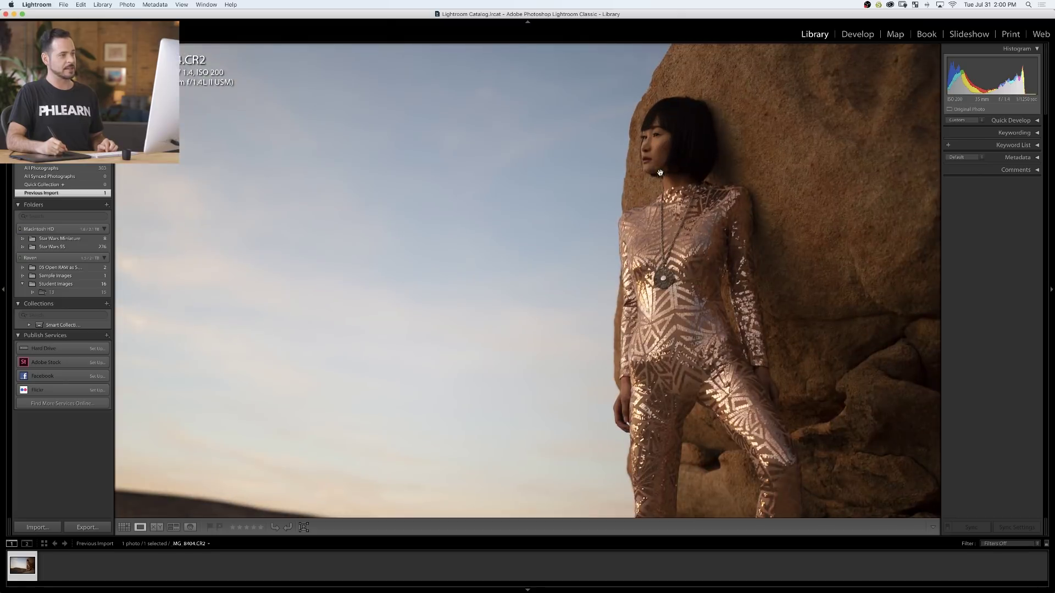
left_click_drag(667, 150, 604, 250)
left_click(593, 266)
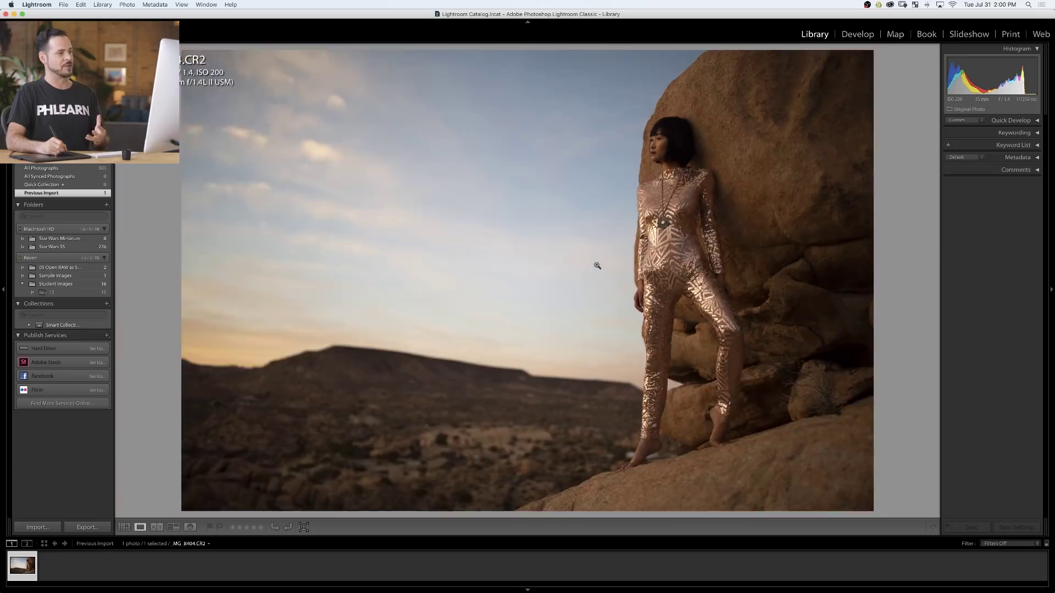
left_click(856, 37)
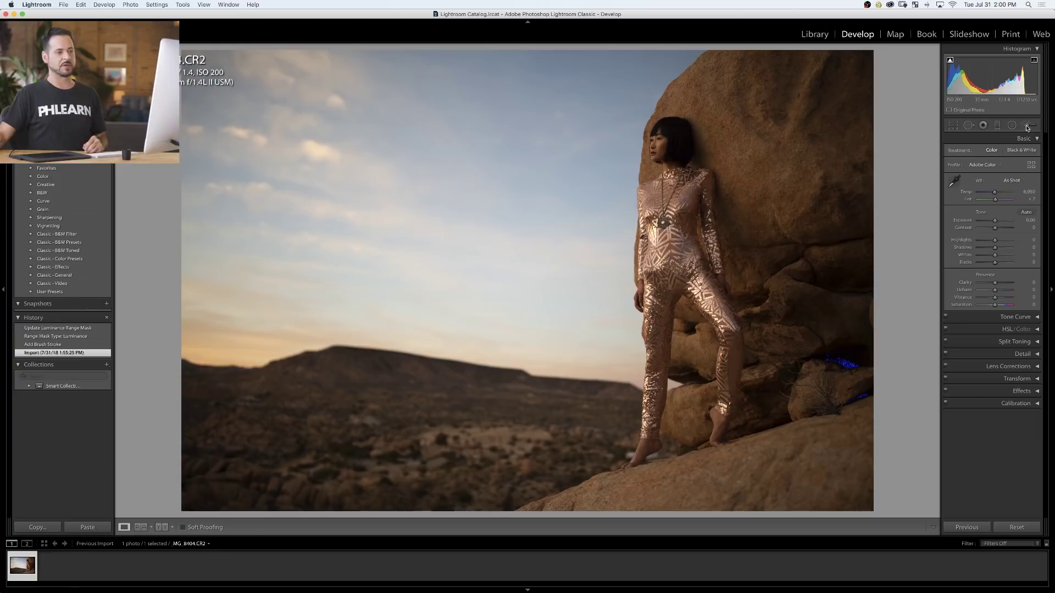
left_click(1026, 127)
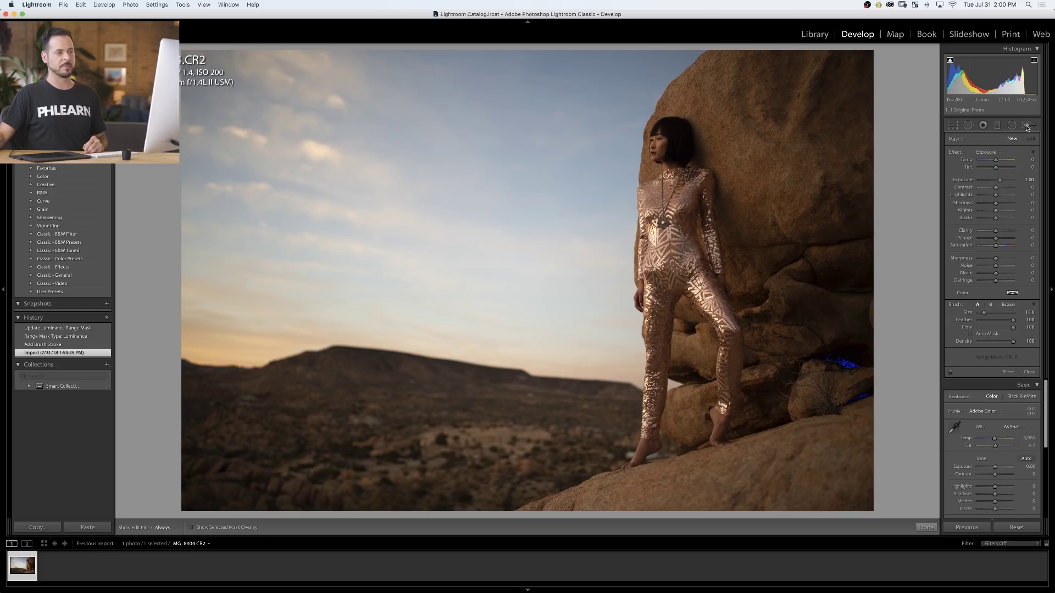
key("h")
mouse_move(677, 160)
left_mouse_down()
mouse_move(673, 291)
mouse_move(706, 160)
mouse_move(736, 208)
mouse_move(782, 202)
mouse_move(813, 137)
mouse_move(797, 406)
mouse_move(786, 237)
mouse_move(751, 205)
left_mouse_up()
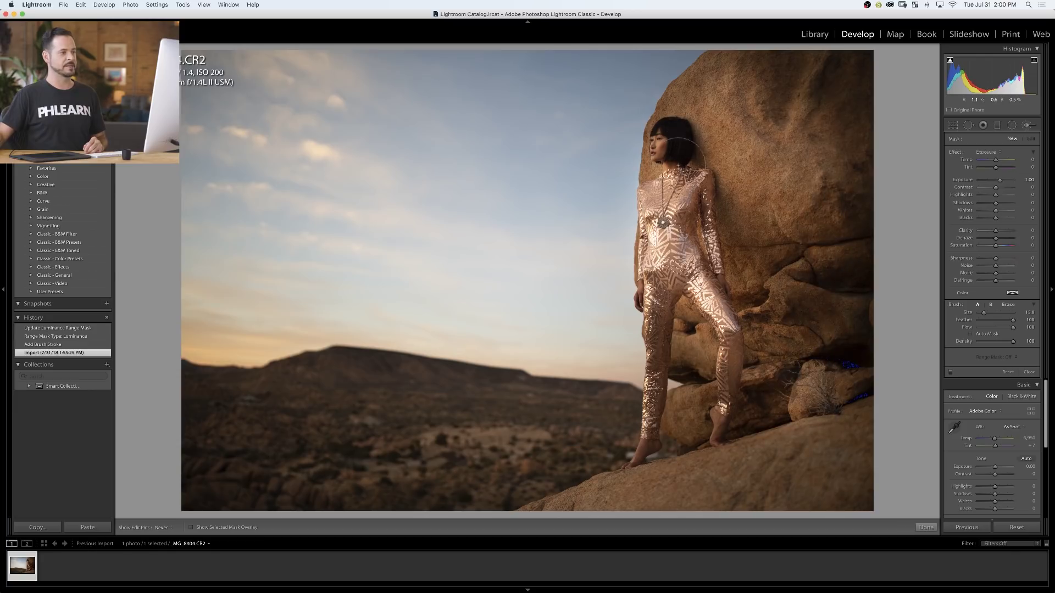
mouse_move(683, 147)
left_mouse_down()
mouse_move(659, 137)
mouse_move(758, 71)
mouse_move(707, 122)
left_mouse_up()
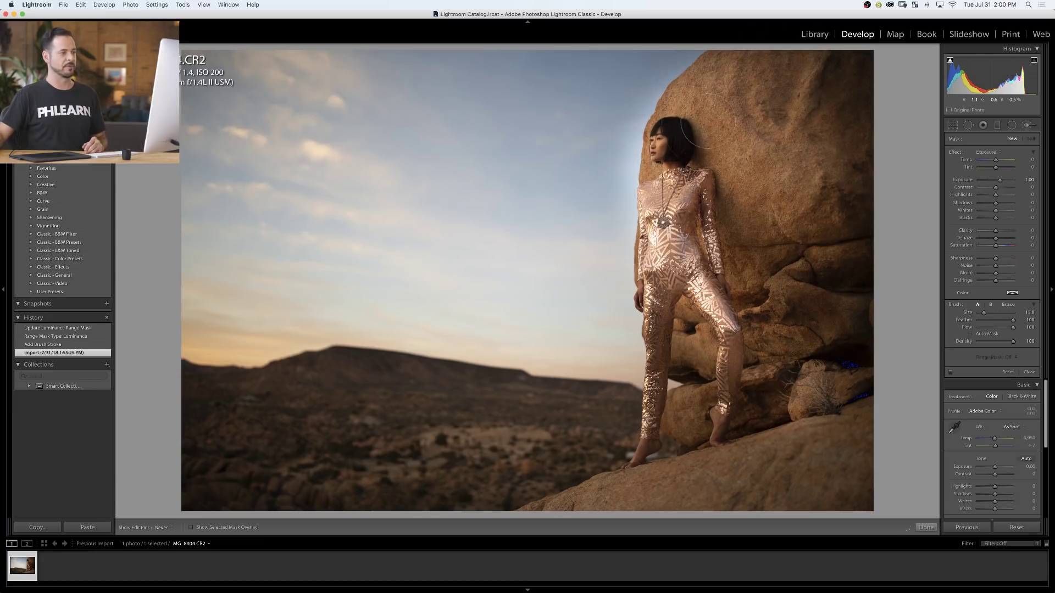
left_click_drag(711, 283, 720, 282)
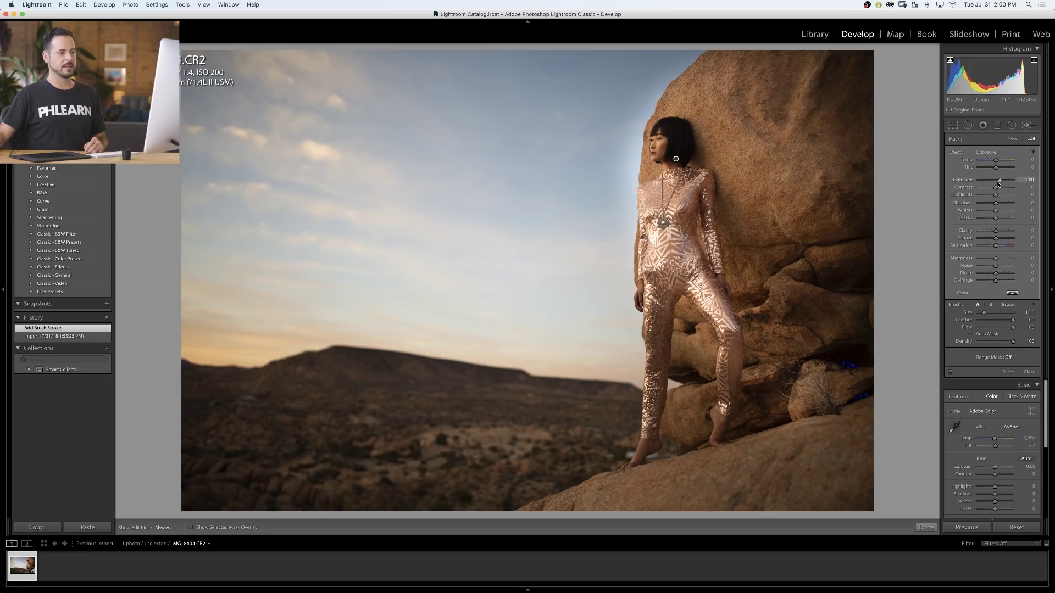
Extend the brush mask over the woman's body and raise its exposure to 2.24
mouse_move(1002, 181)
left_mouse_down()
mouse_move(987, 180)
mouse_move(1003, 182)
left_mouse_up()
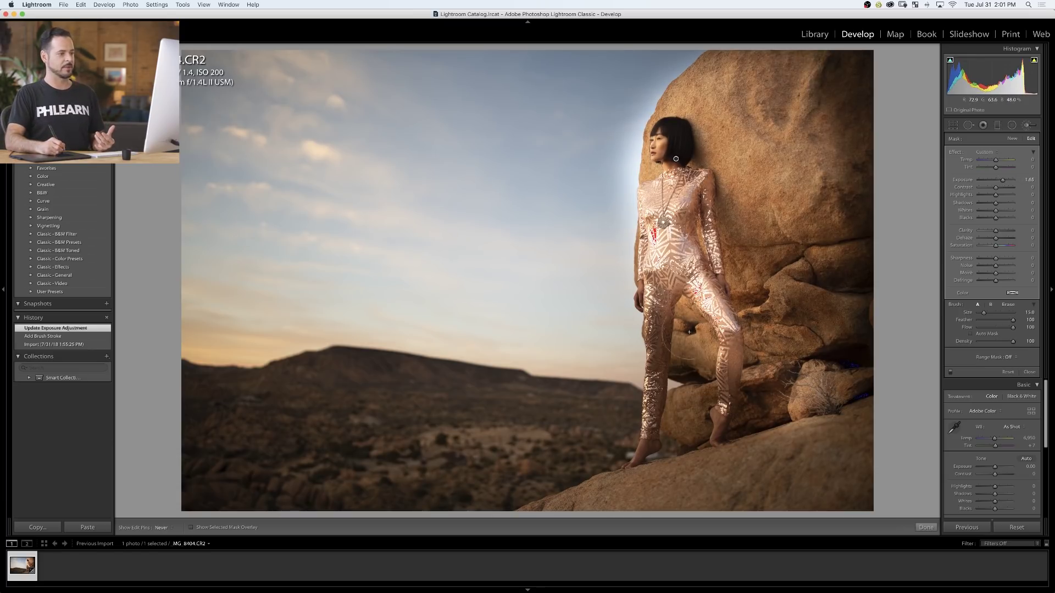
mouse_move(689, 332)
left_mouse_down()
mouse_move(667, 426)
mouse_move(683, 176)
left_mouse_up()
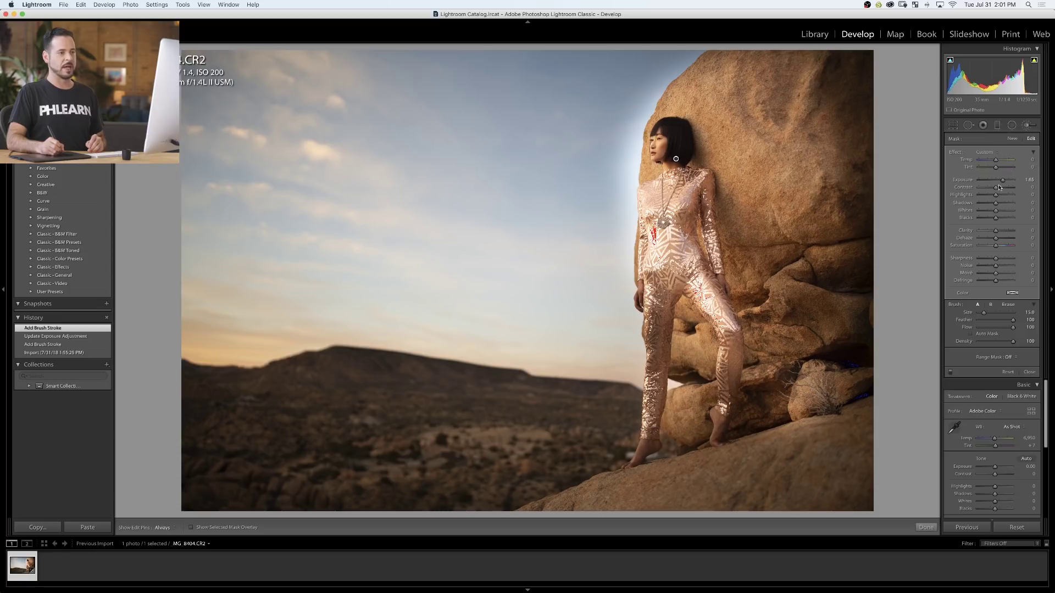
left_click_drag(1004, 182, 1008, 183)
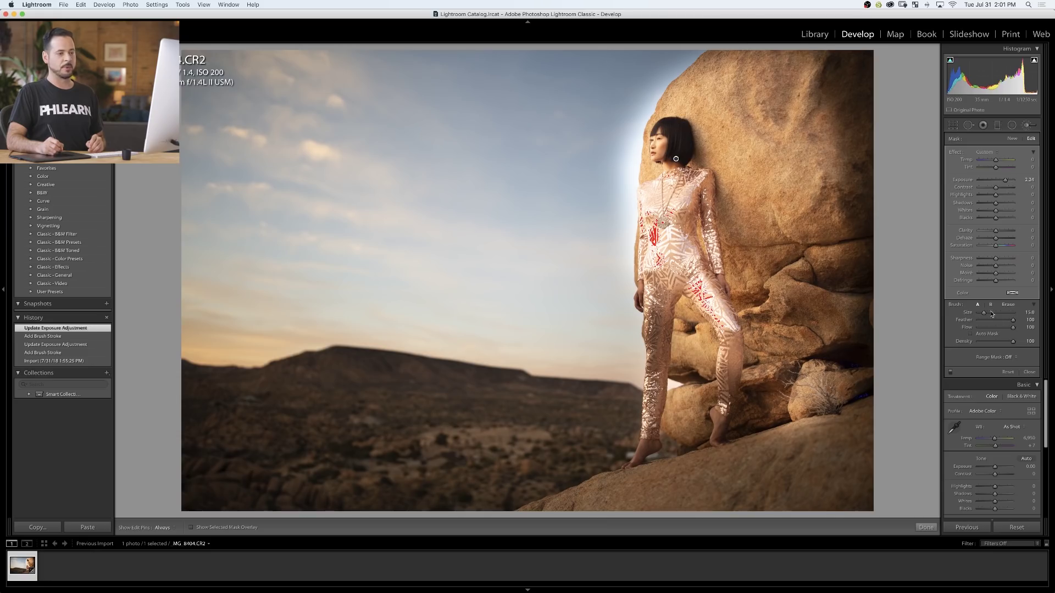
Limit the brush adjustment with a Luminance range mask at range 72/100 and smoothness 73, and compare it off and on
left_click(1012, 357)
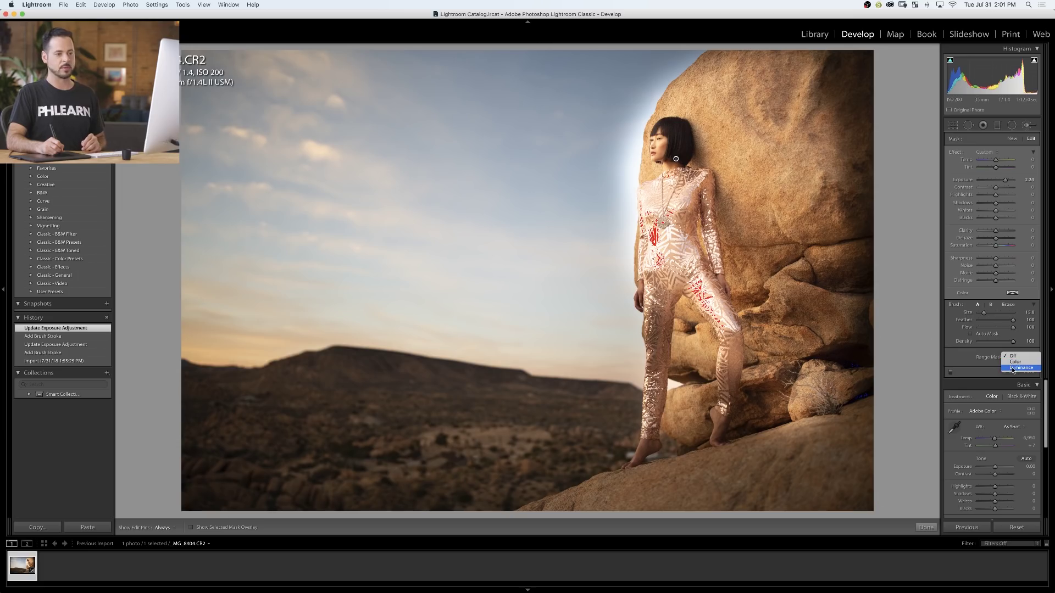
left_click(1012, 367)
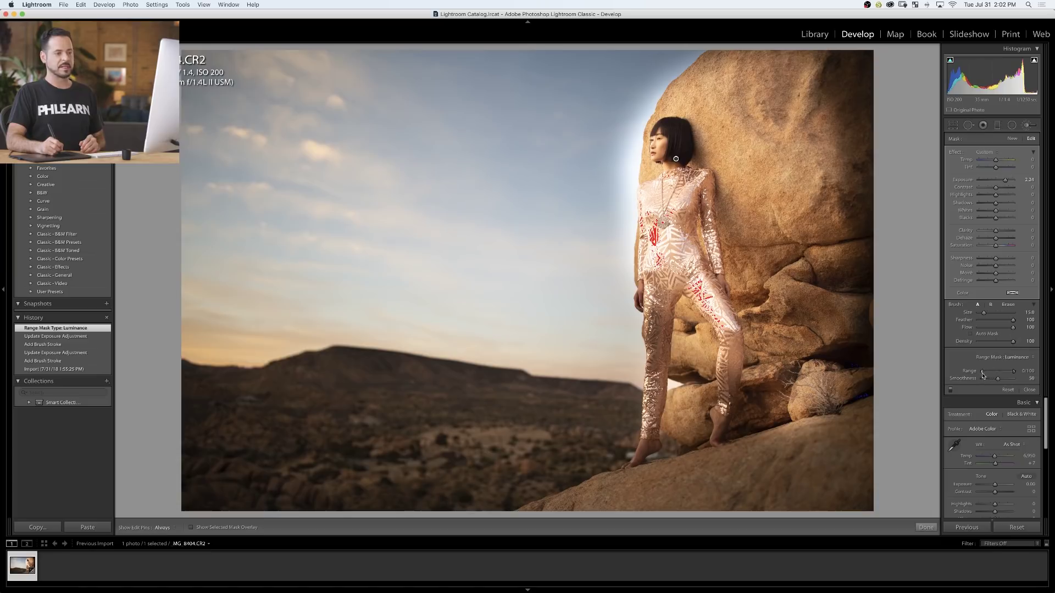
left_click_drag(984, 373, 997, 372)
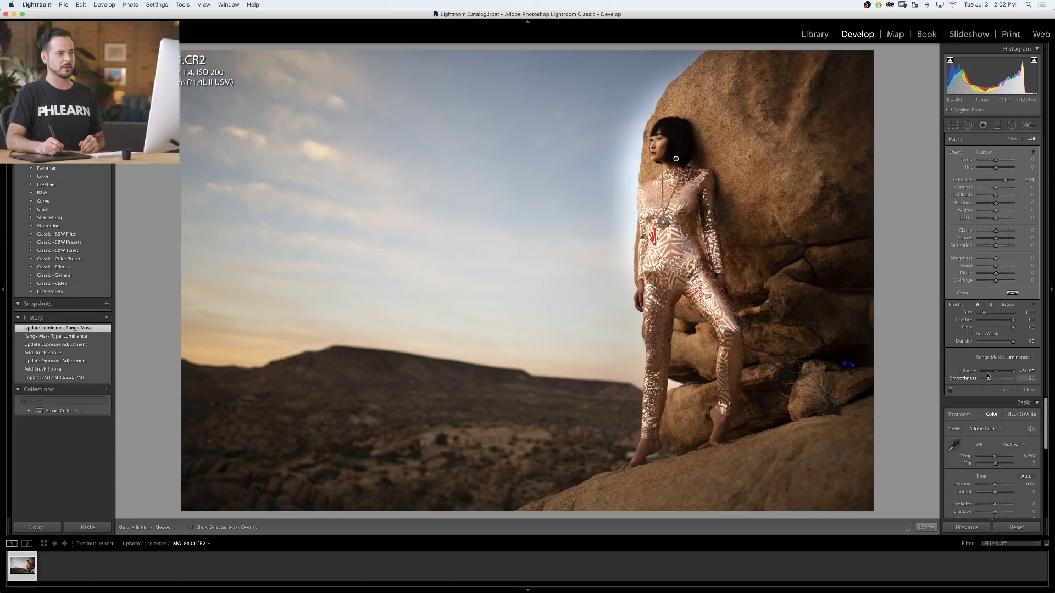
left_click_drag(988, 377, 1010, 377)
left_click_drag(1002, 382, 1006, 373)
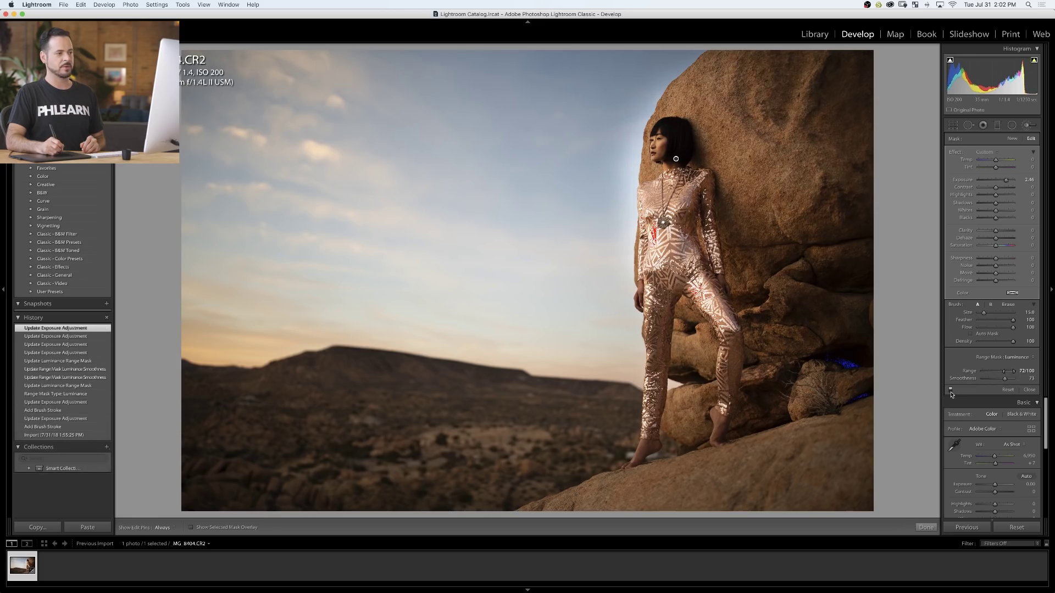
left_click(950, 390)
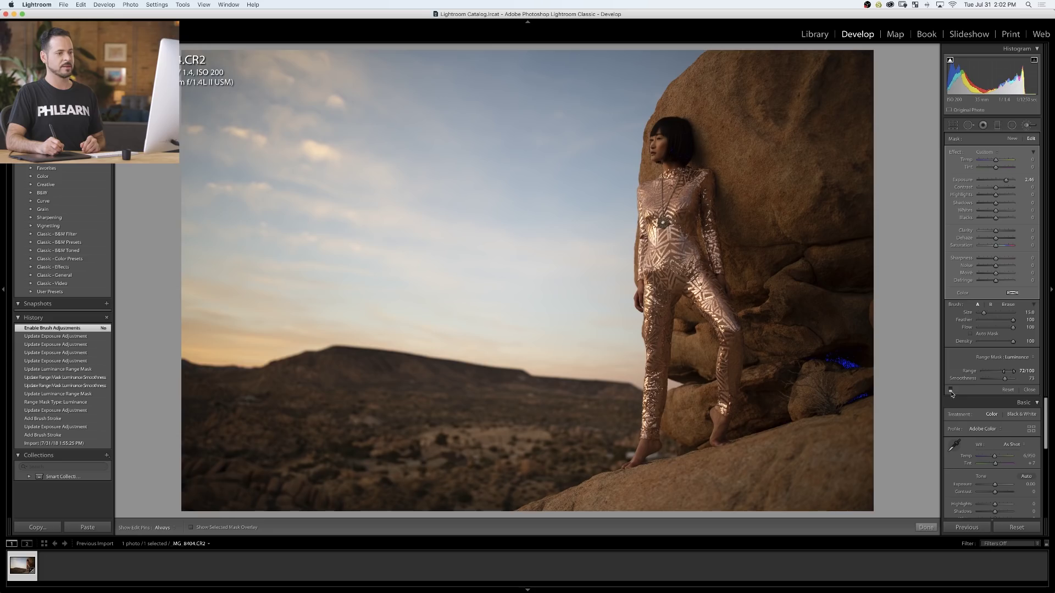
left_click(951, 390)
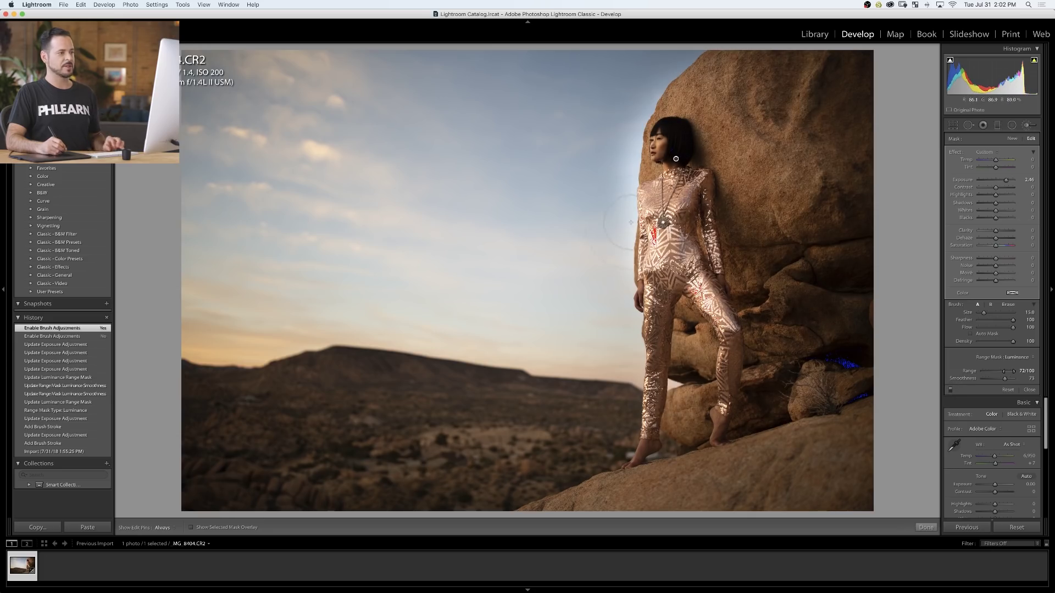
Erase the brush adjustment from the sky along the edges of the woman and the rock with a small brush
key("bracketleft")
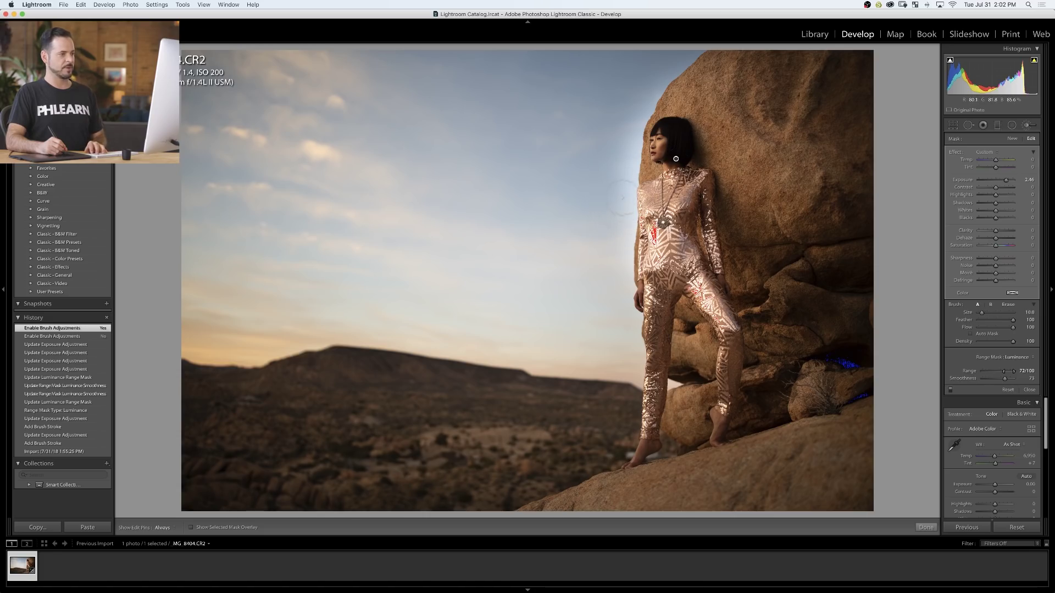
key("alt")
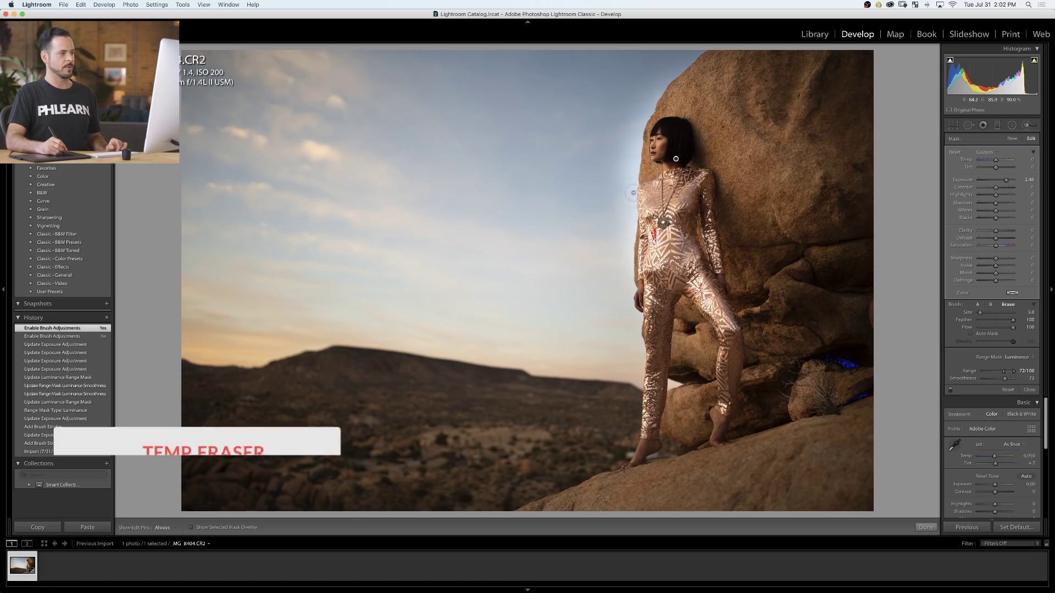
left_click_drag(621, 190, 628, 176)
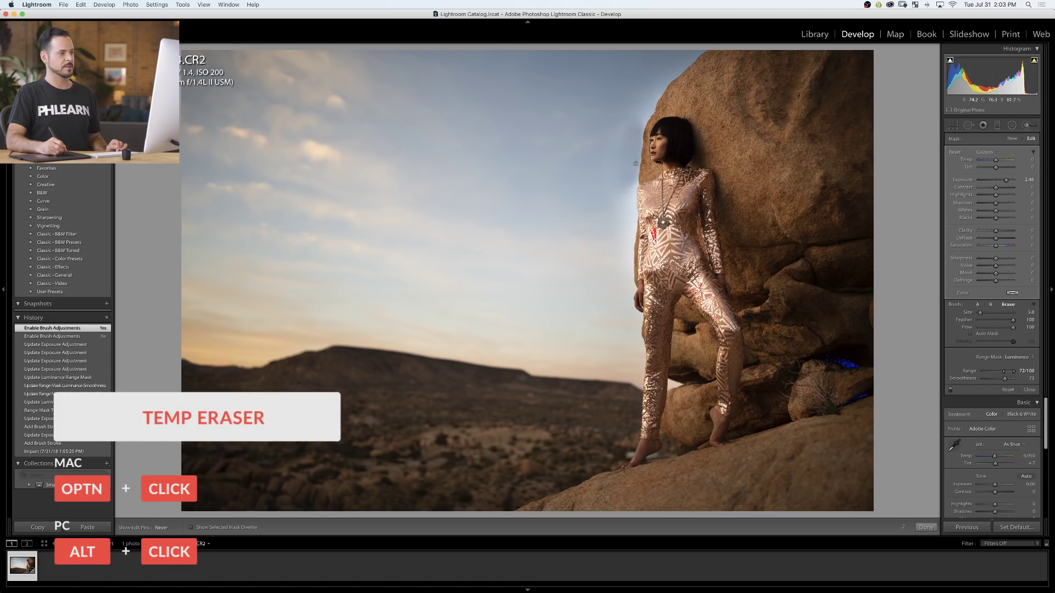
mouse_move(636, 163)
left_mouse_down()
mouse_move(636, 123)
mouse_move(662, 77)
left_mouse_up()
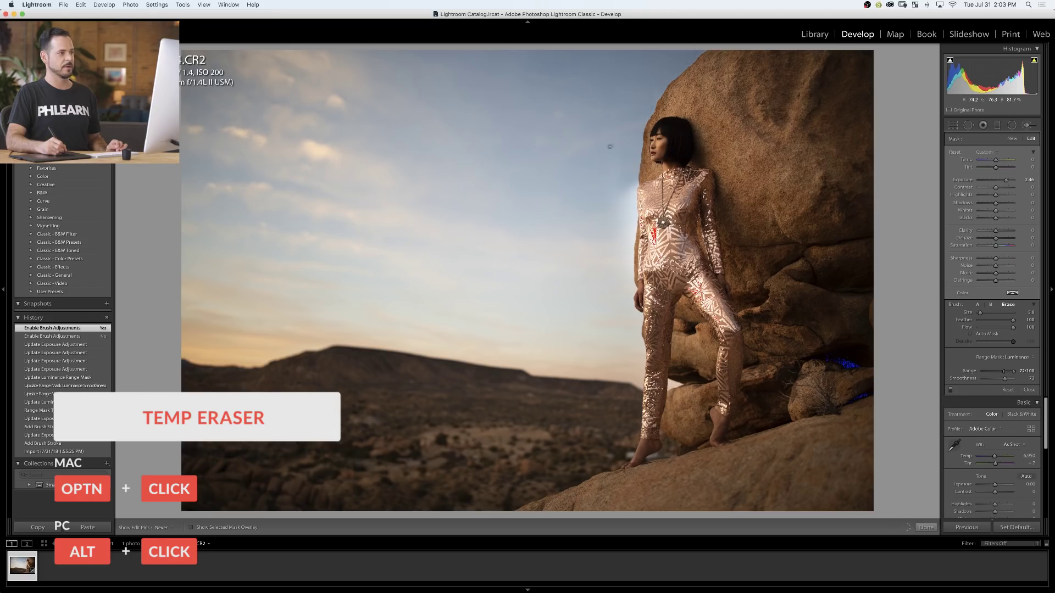
mouse_move(615, 219)
left_mouse_down()
mouse_move(626, 214)
mouse_move(629, 277)
left_mouse_up()
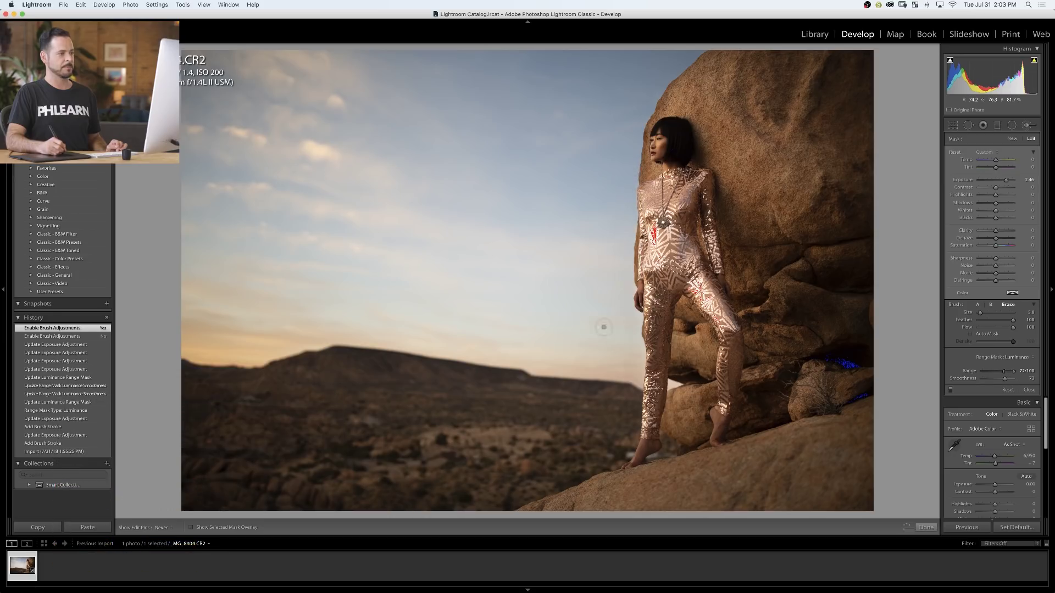
left_click_drag(603, 327, 623, 239)
right_click(618, 250)
key("Escape")
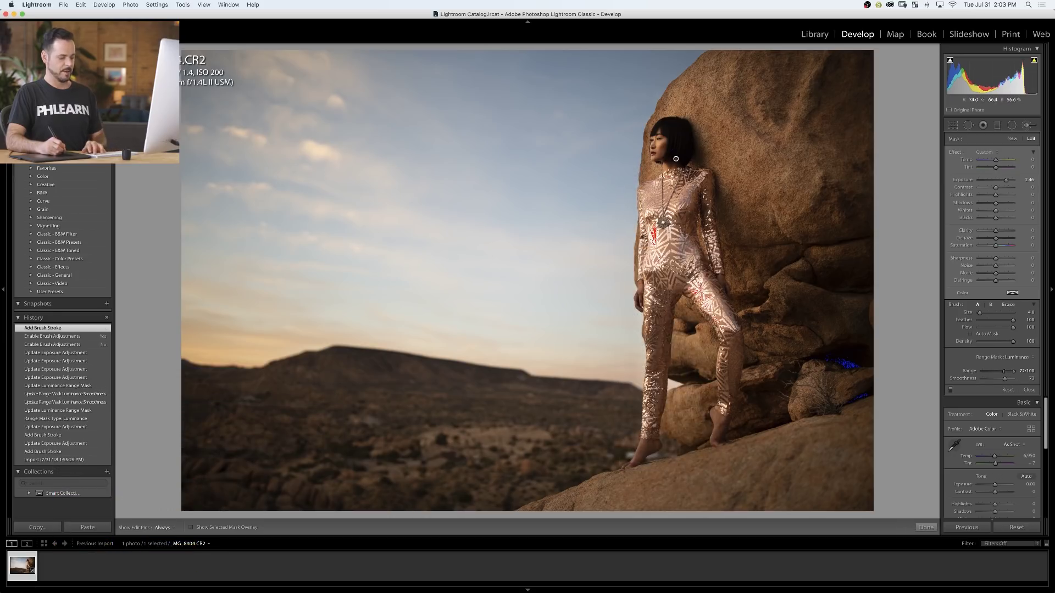
key("bracketright")
key("bracketright")
key("bracketright")
mouse_move(657, 144)
left_mouse_down()
mouse_move(660, 103)
mouse_move(657, 151)
left_mouse_up()
key("super+z")
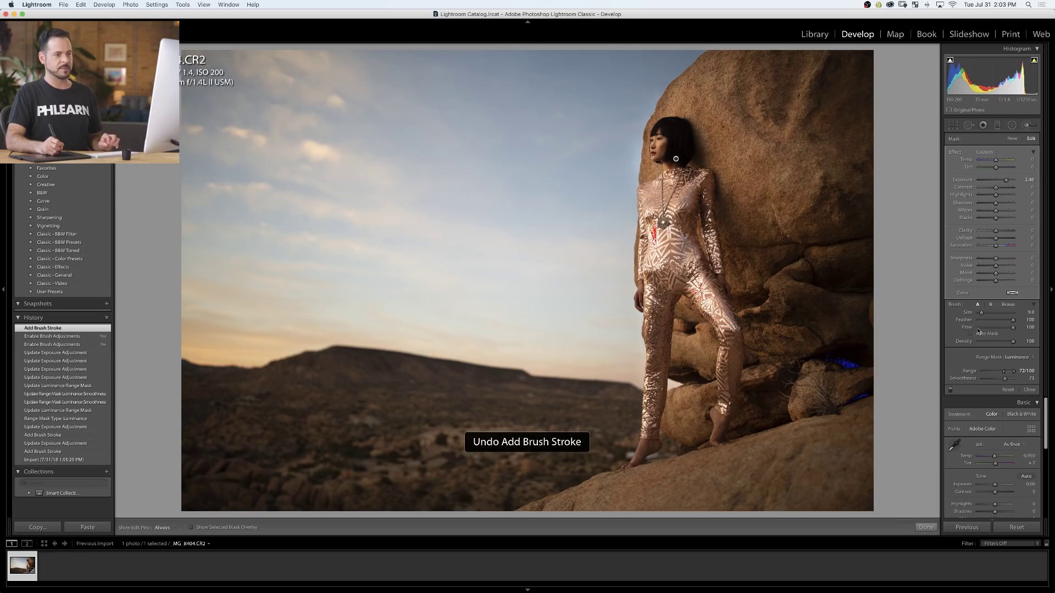
Set the brush feather to 65 and flow to 38, and paint brightening onto the woman's face with a small brush
left_click(997, 329)
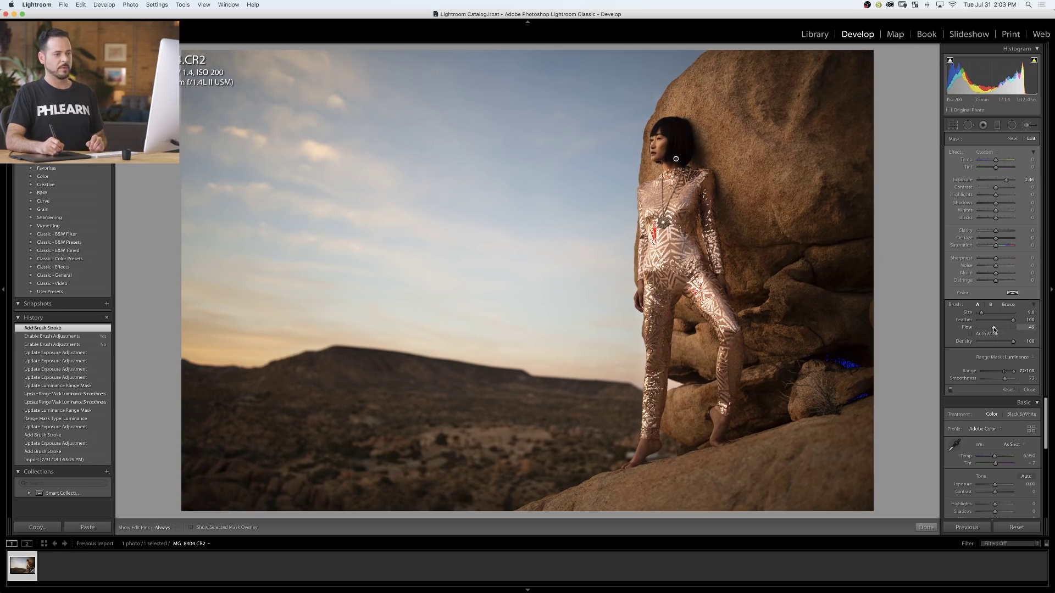
left_click(1000, 320)
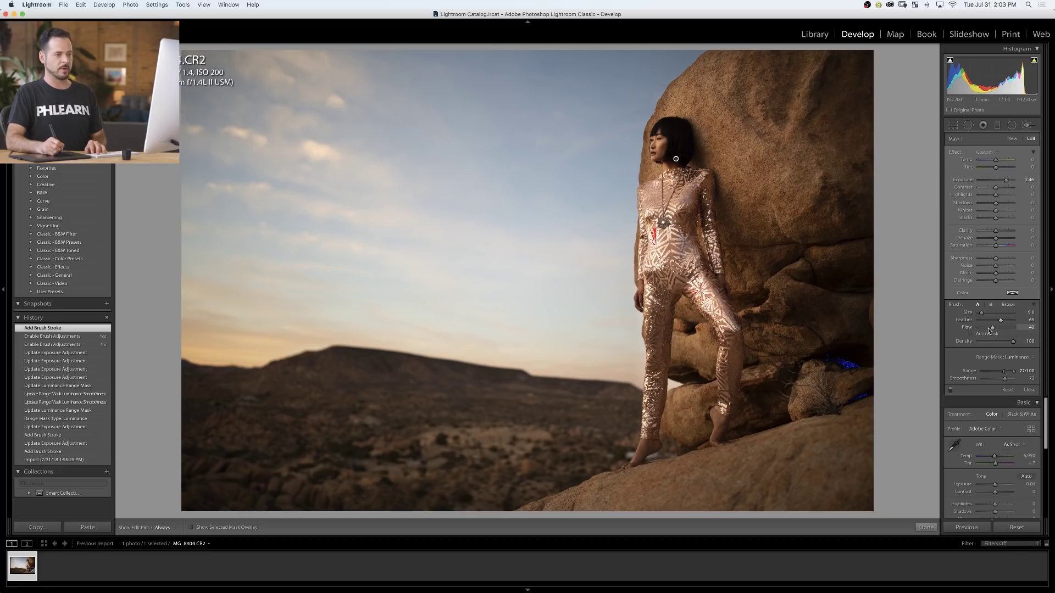
key("bracketleft")
key("bracketleft")
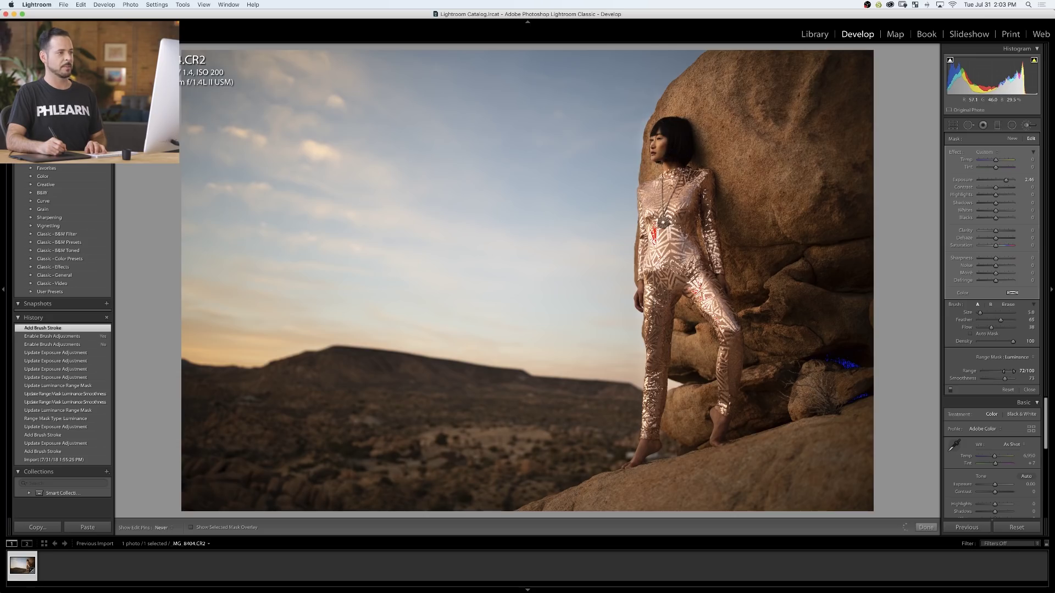
left_click_drag(659, 147, 666, 159)
Paint the brightening over the rocks behind the woman's legs with a size 9 brush, and compare the adjustment off and on
key("bracketright")
key("bracketright")
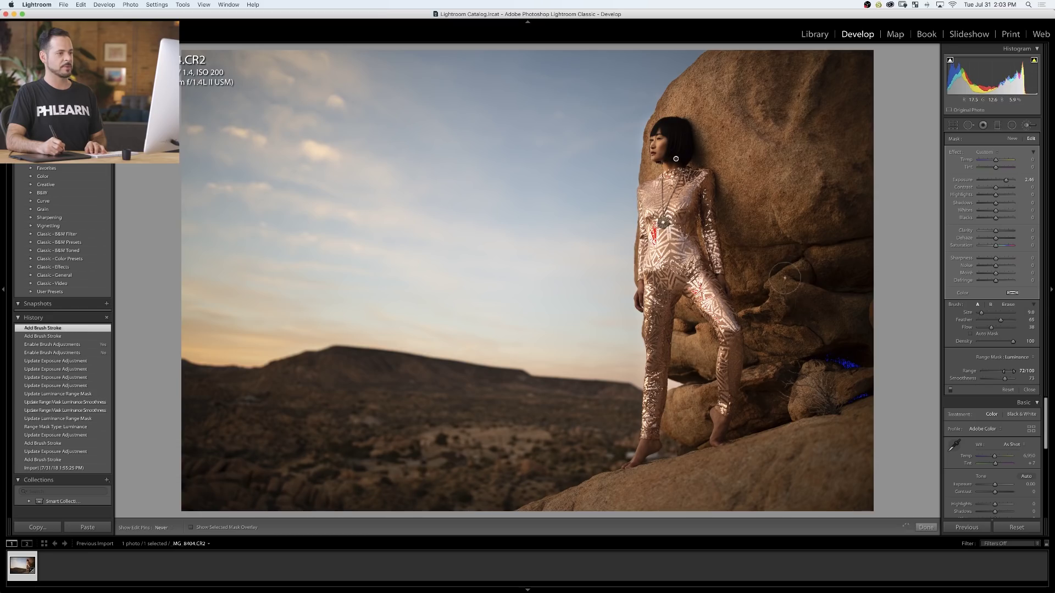
left_click_drag(785, 278, 846, 269)
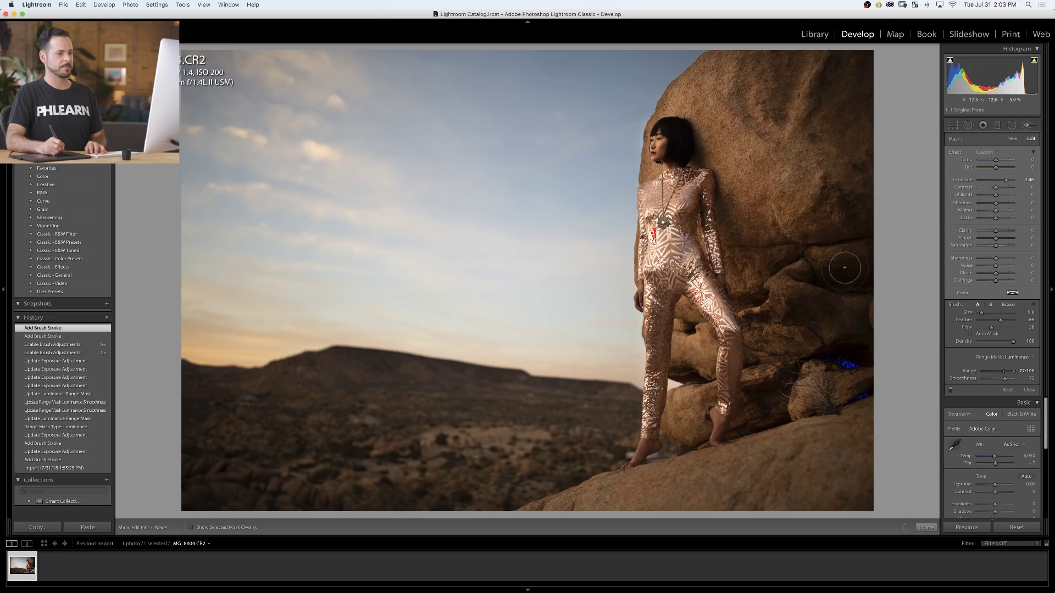
left_click(950, 391)
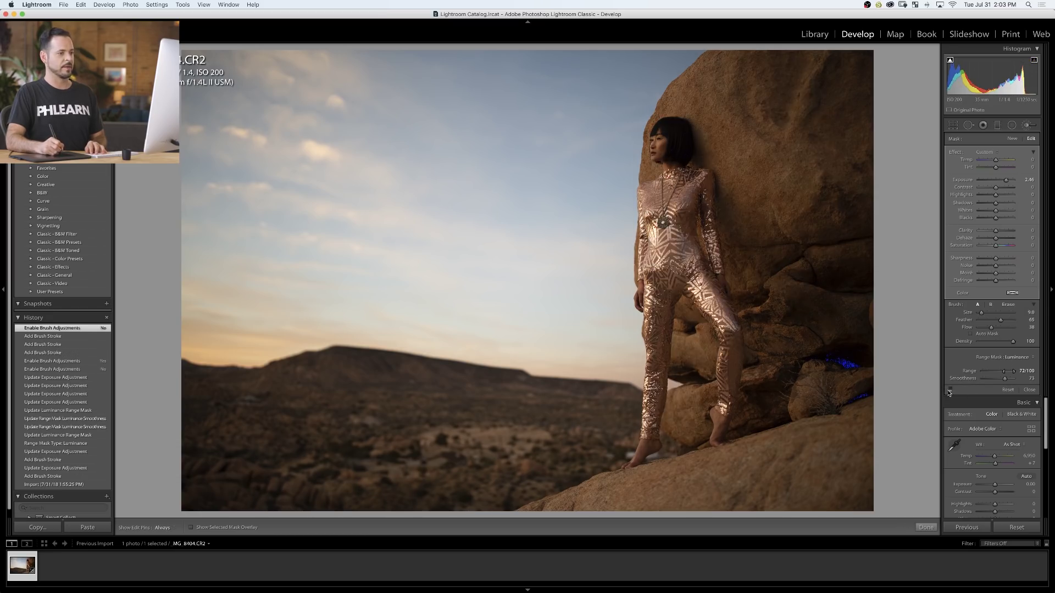
left_click(950, 391)
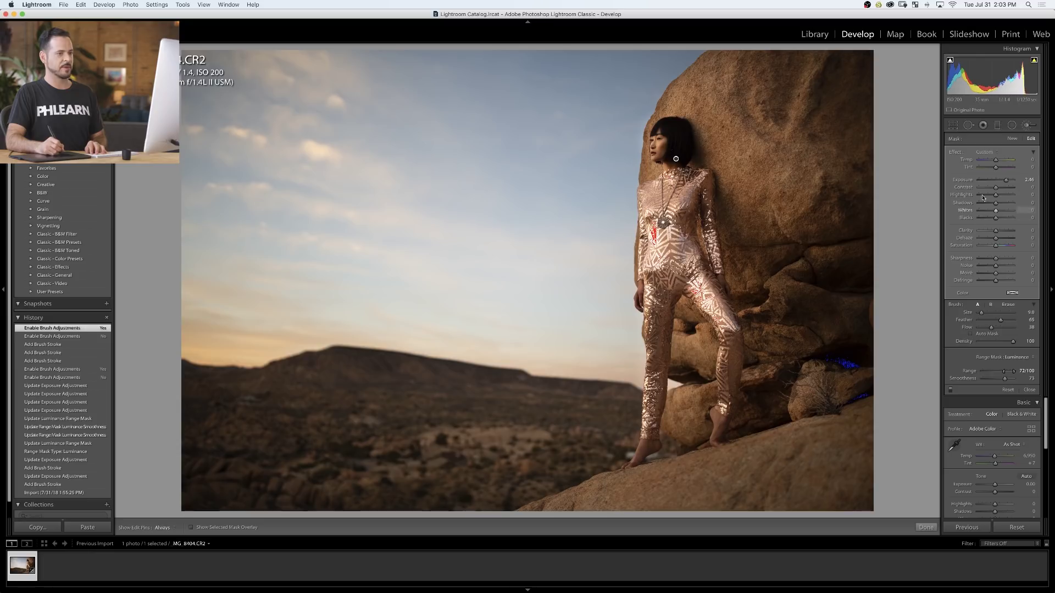
Set the brush adjustment's highlights to -100 and reduce its exposure to about 1.76
left_click_drag(995, 195, 997, 195)
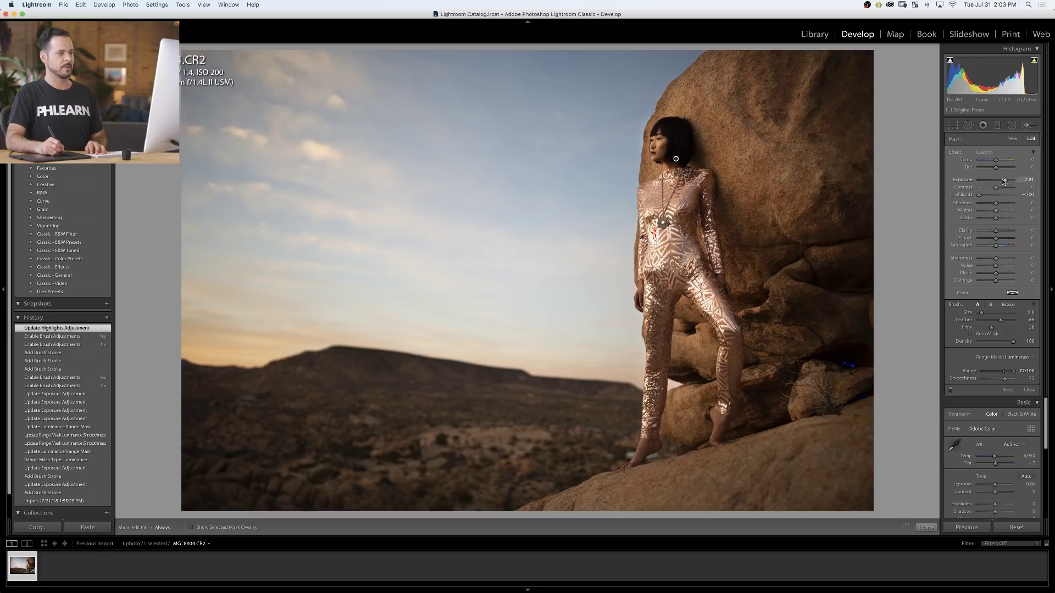
left_click_drag(1004, 181, 1002, 182)
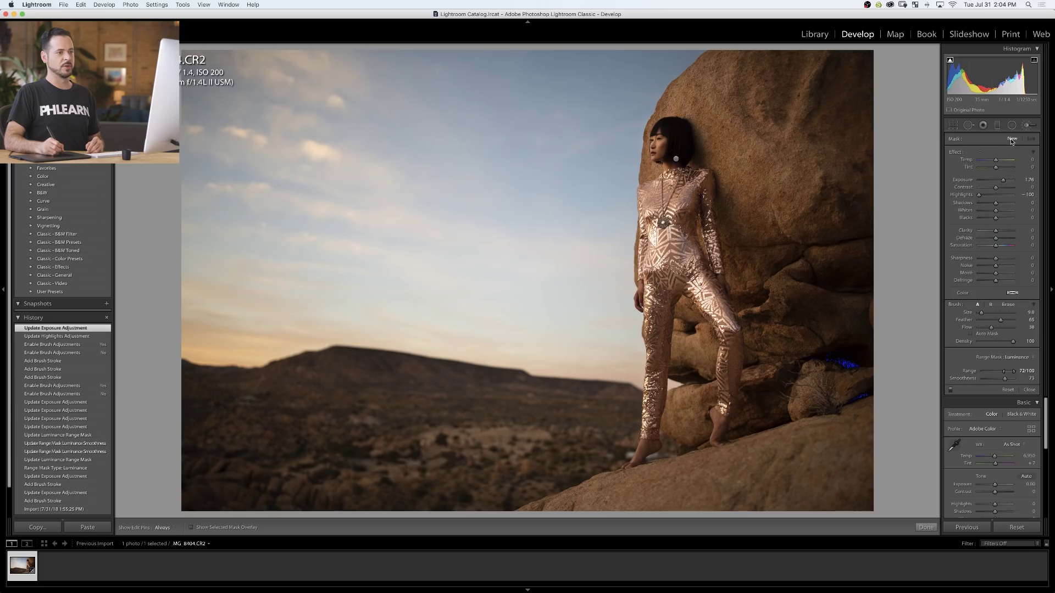
Start a new brush adjustment, paint over the woman's face with a small brush, and set its exposure to 2.40
key("bracketleft")
key("bracketleft")
key("bracketleft")
key("bracketleft")
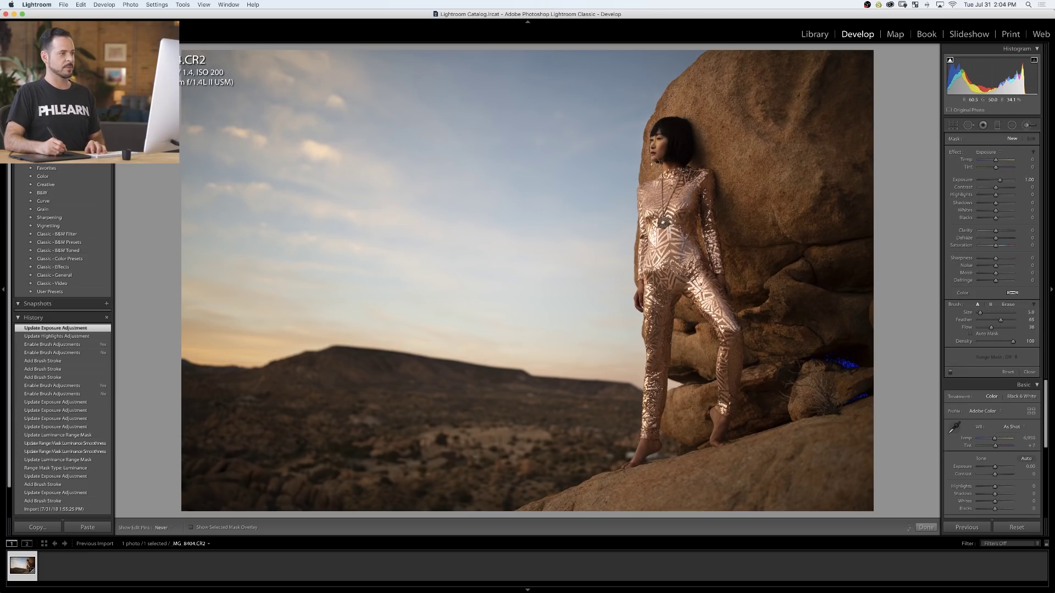
left_click_drag(662, 140, 657, 151)
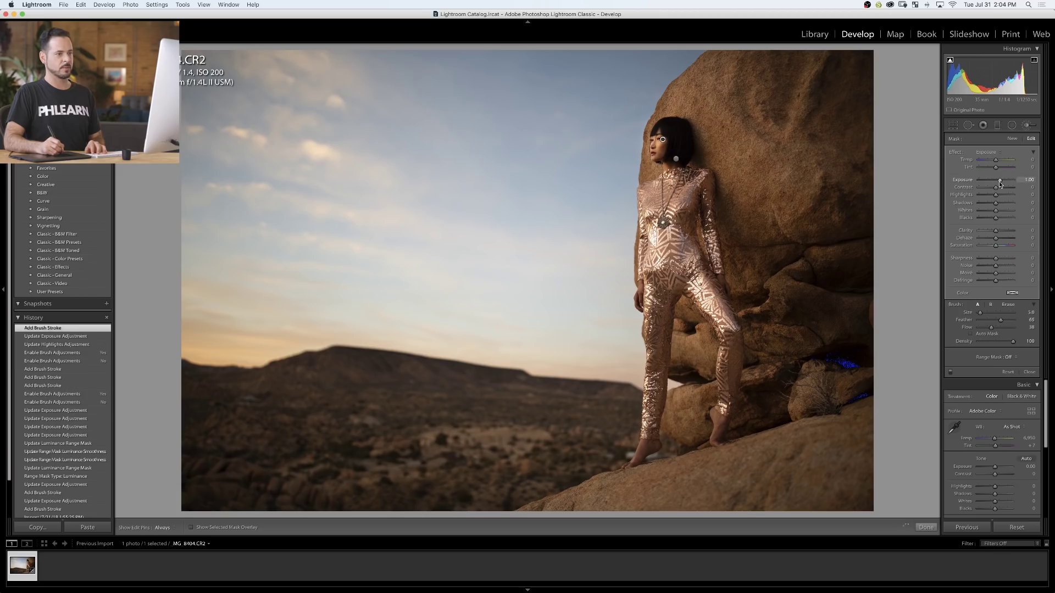
left_click_drag(1006, 180, 1007, 179)
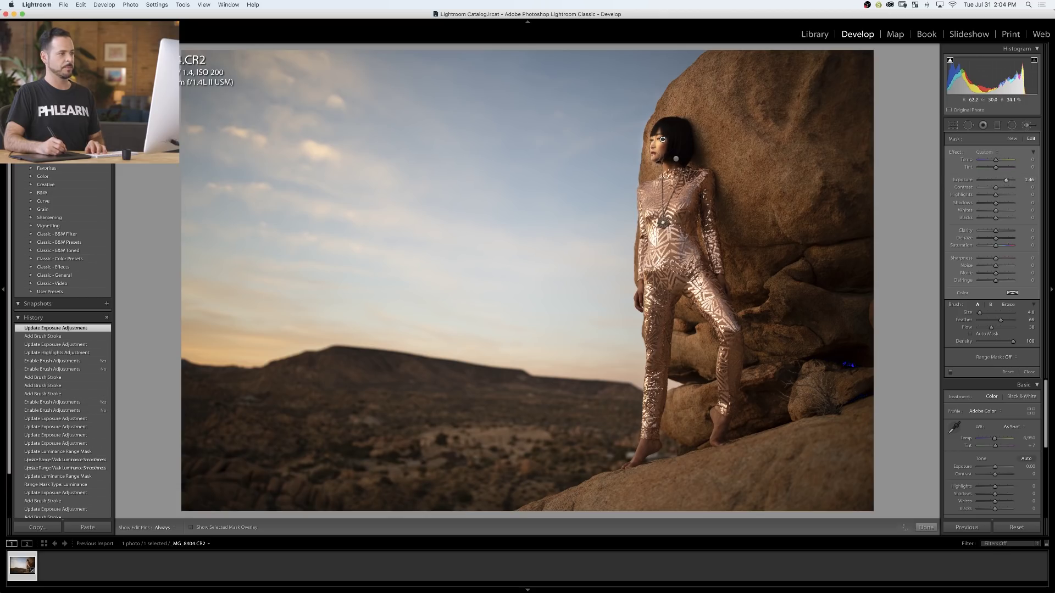
left_click_drag(661, 151, 667, 157)
Limit the face adjustment with a Luminance range mask at range 64/100 and smoothness 71
left_click(1012, 359)
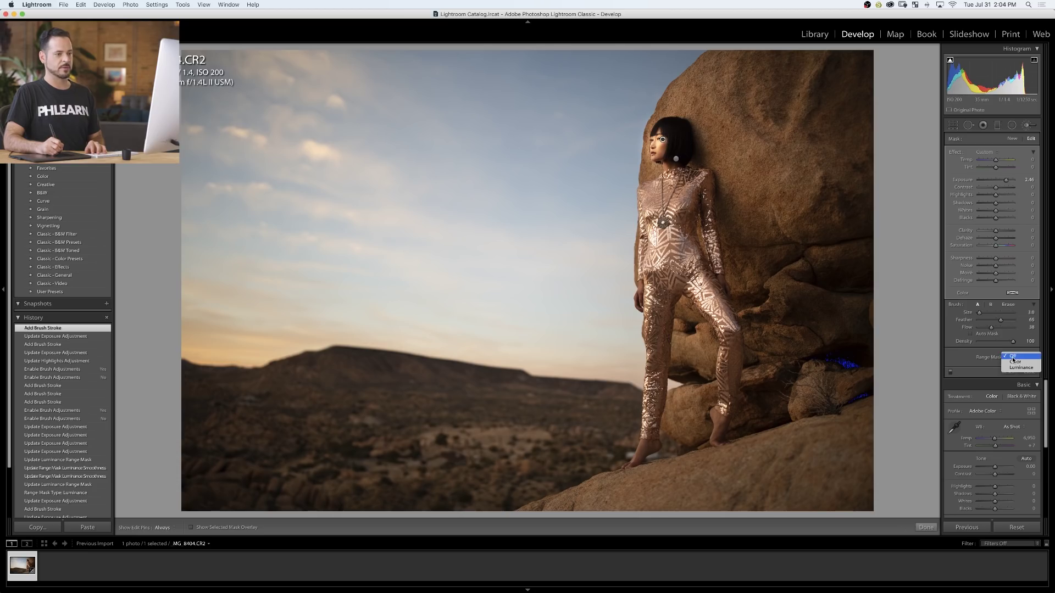
left_click(1012, 370)
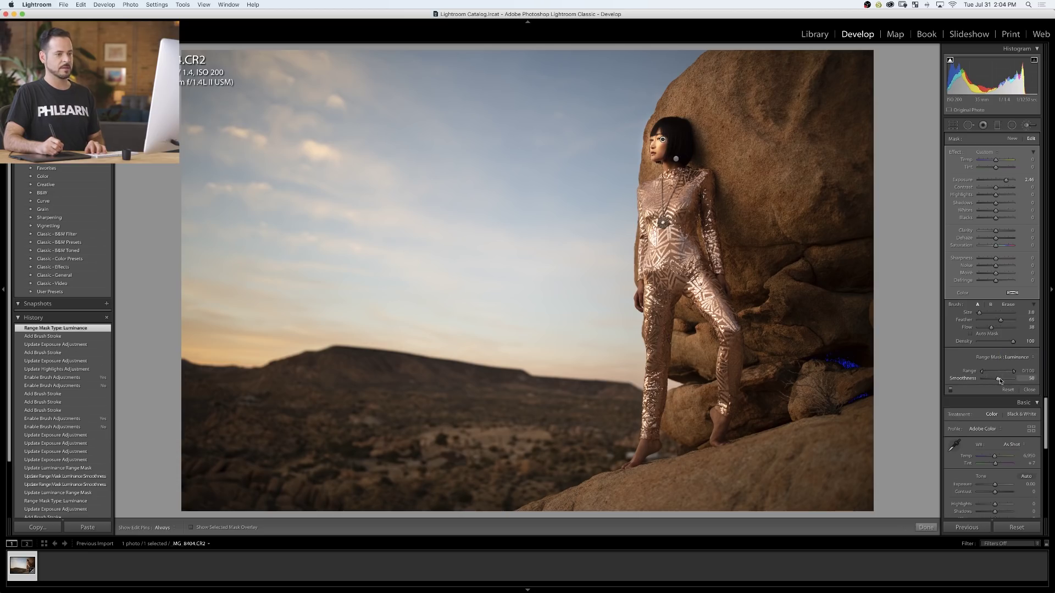
left_click_drag(988, 371, 994, 374)
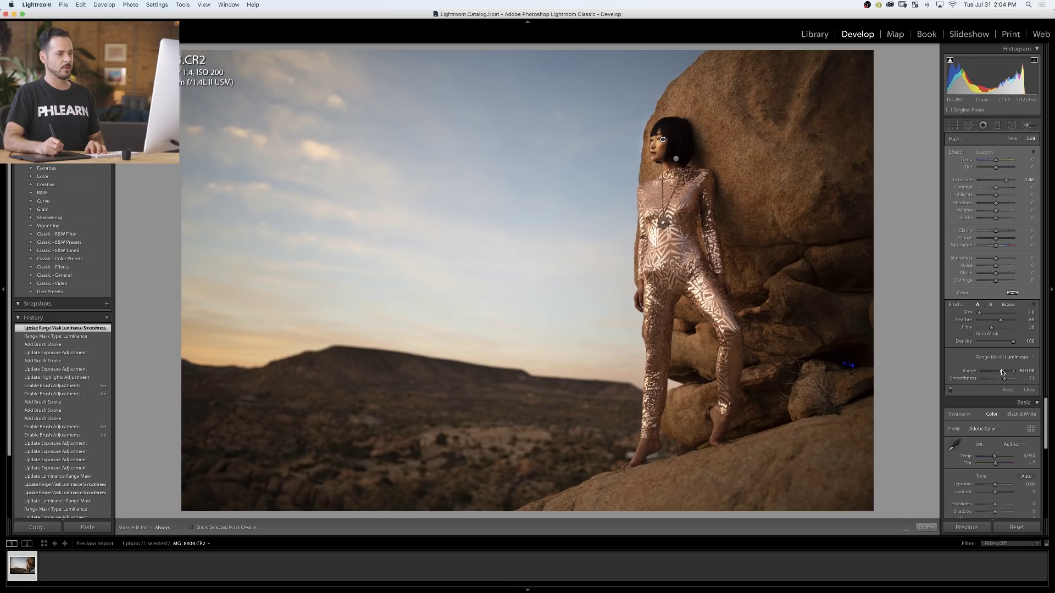
left_click_drag(1003, 372, 1002, 372)
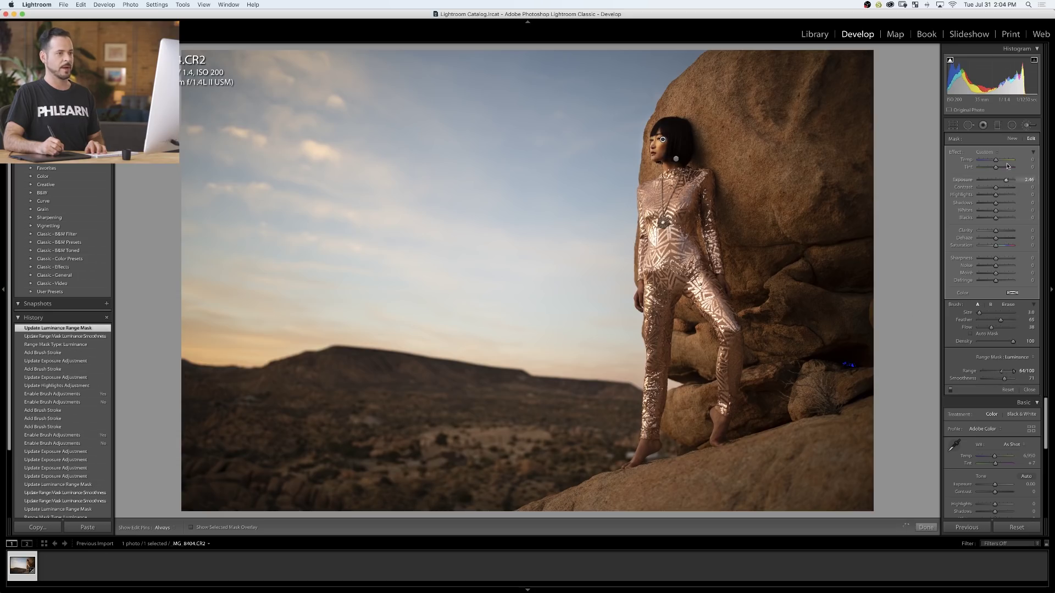
Lower the face adjustment's exposure to about 0.93
left_click_drag(1006, 181, 1005, 184)
left_click_drag(995, 180, 1000, 181)
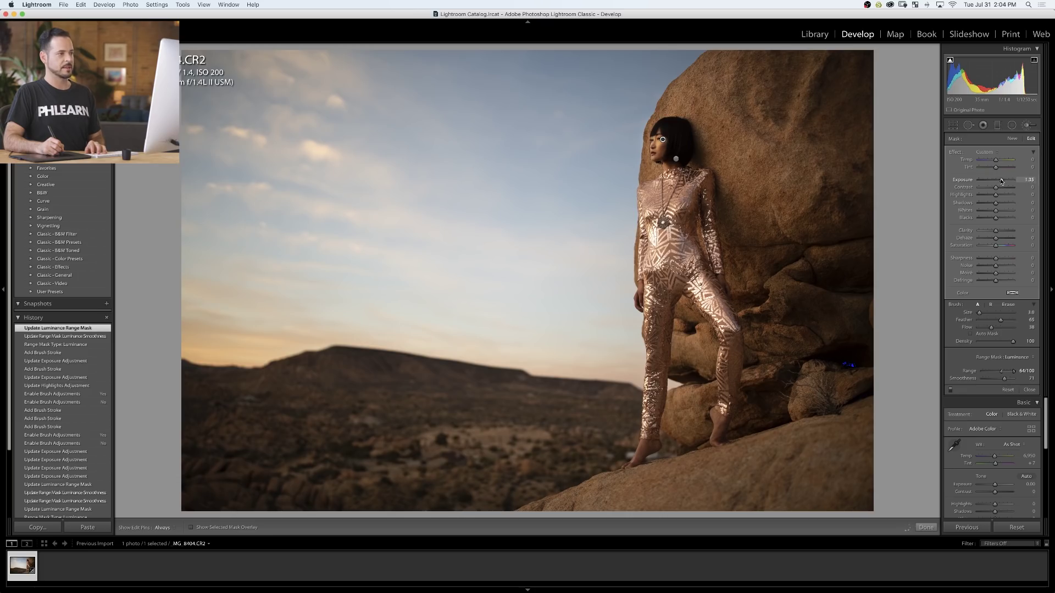
left_click_drag(1000, 181, 999, 181)
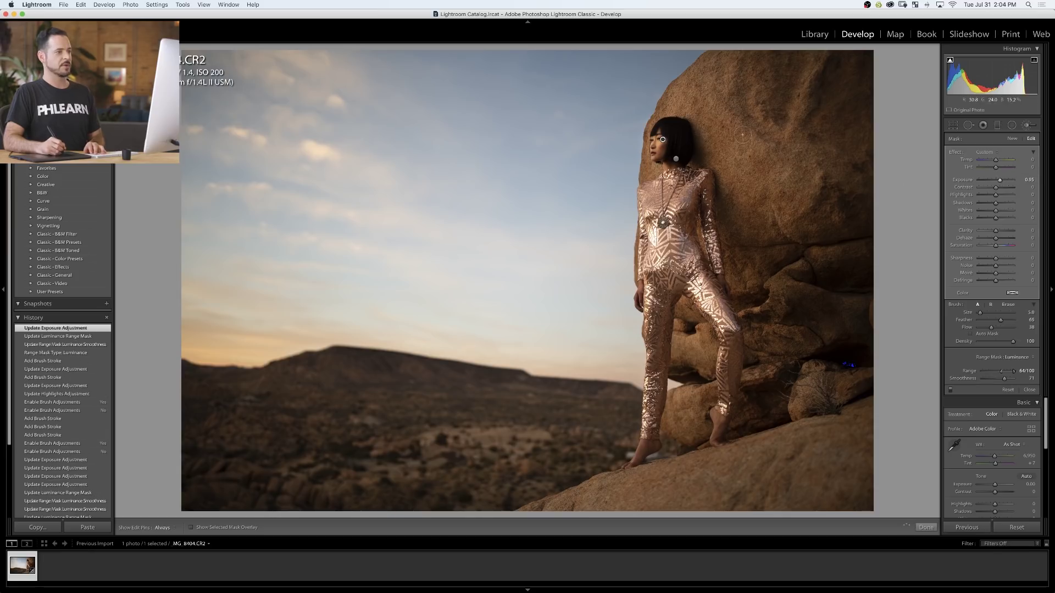
Paint the brightening over the woman's upper body and side with a brush enlarged to size 11
key("]")
key("]")
key("]")
mouse_move(691, 199)
left_mouse_down()
mouse_move(692, 182)
mouse_move(691, 192)
left_mouse_up()
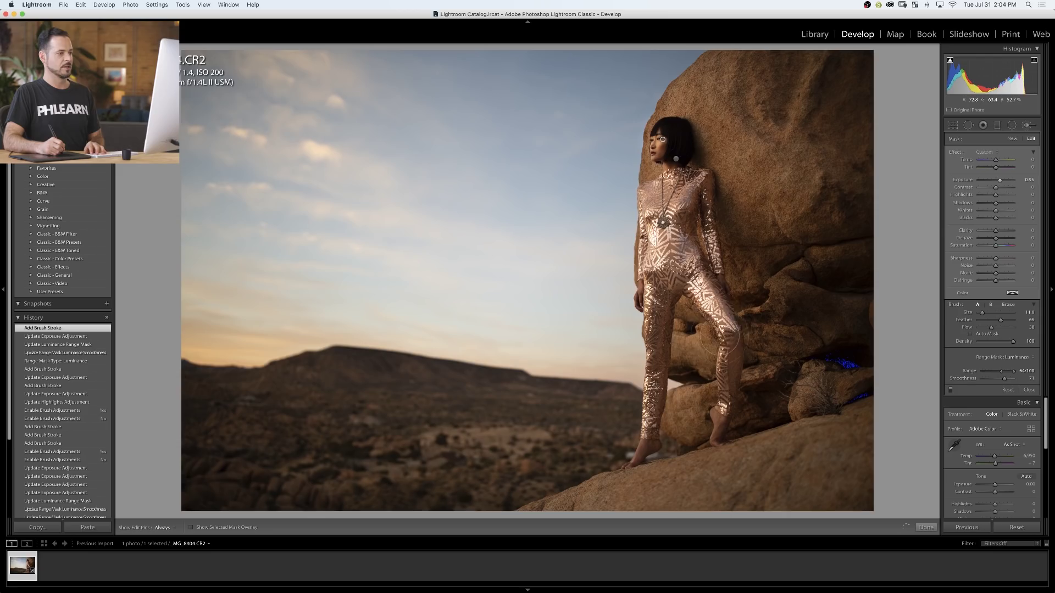
left_click_drag(729, 285, 720, 154)
Paint the brightening across the large rock beside and above the woman with a size 18 brush
key("]")
key("]")
key("]")
key("h")
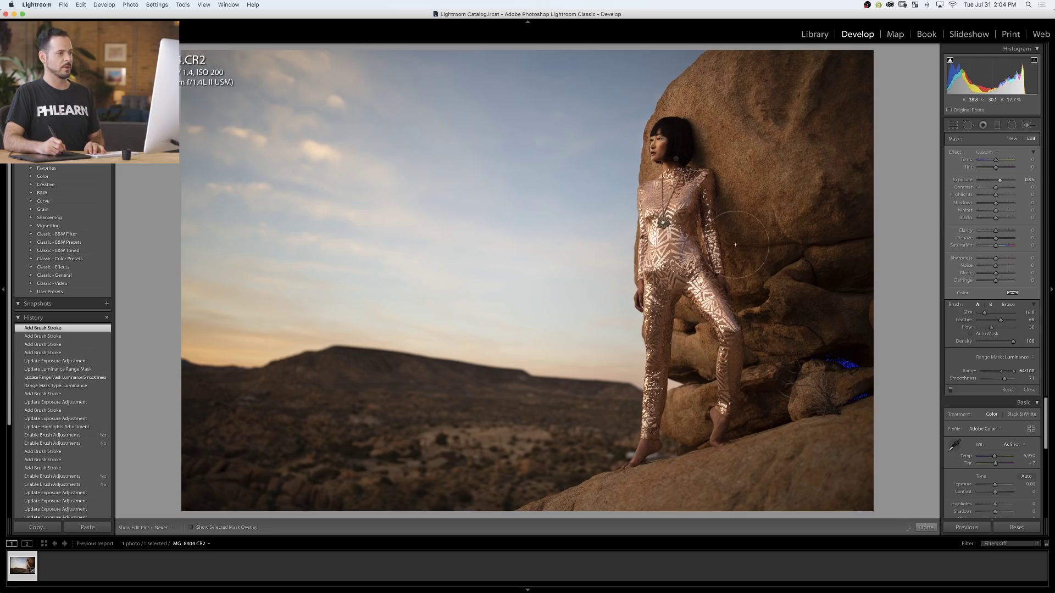
mouse_move(735, 245)
left_mouse_down()
mouse_move(754, 201)
mouse_move(777, 232)
mouse_move(790, 172)
mouse_move(793, 212)
mouse_move(823, 224)
left_mouse_up()
key("h")
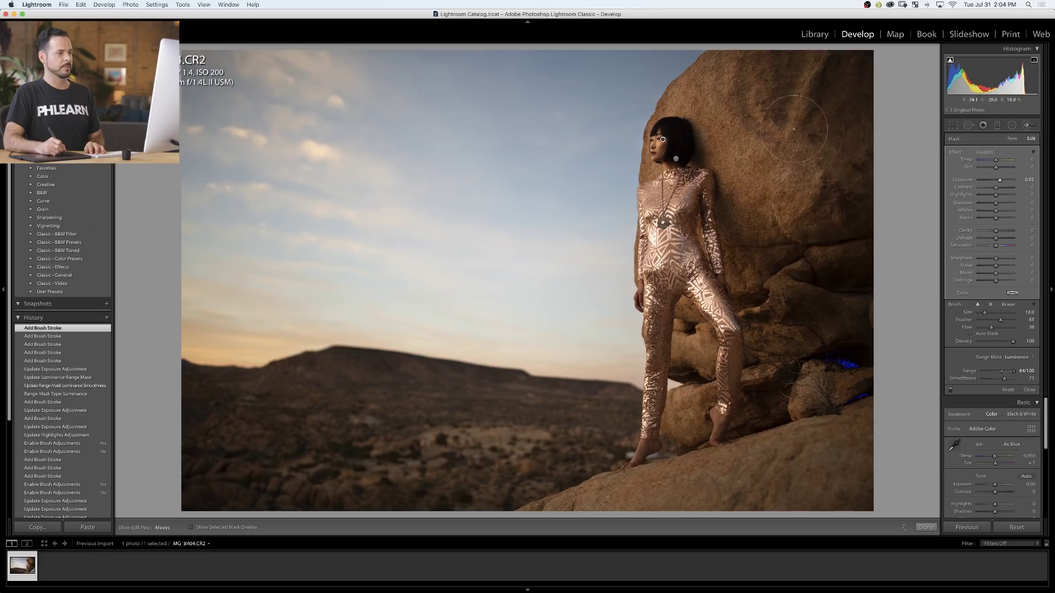
left_click_drag(811, 88, 780, 137)
Paint the brightening over the rocks beside the woman's legs and onto her feet, reducing the brush from size 10 to 1
key("[")
key("[")
key("[")
scroll(772, 303, "down", 2)
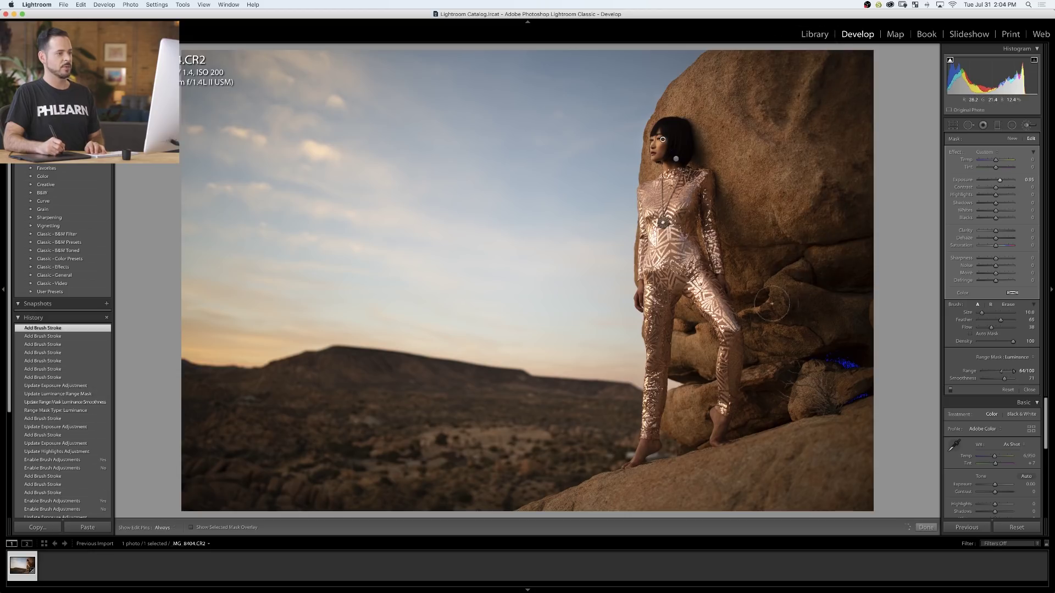
mouse_move(772, 304)
left_mouse_down()
mouse_move(757, 322)
mouse_move(746, 317)
mouse_move(754, 384)
mouse_move(770, 368)
mouse_move(729, 384)
left_mouse_up()
key("[")
left_click_drag(721, 422, 716, 427)
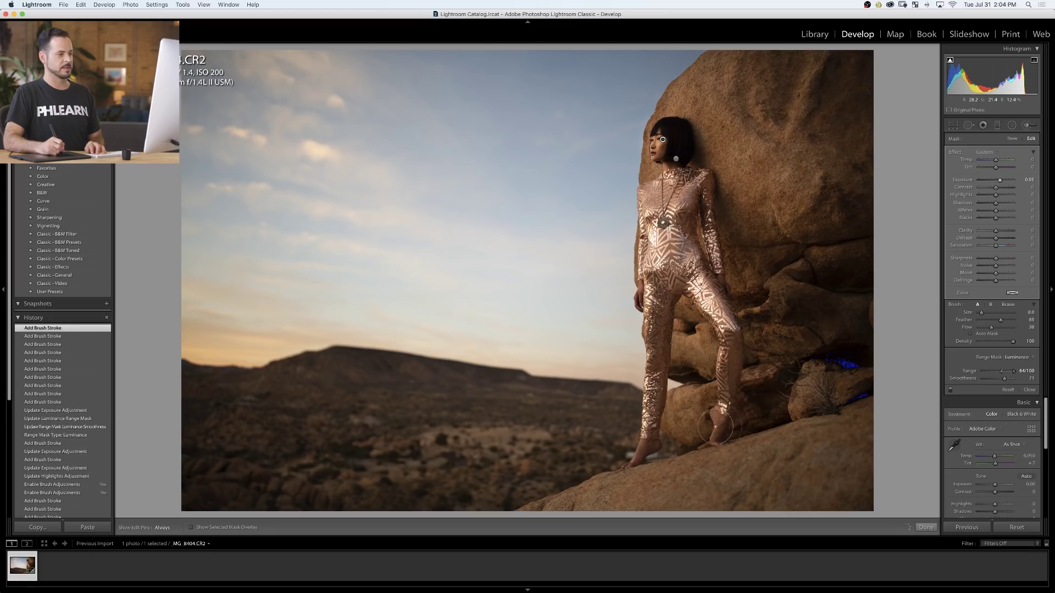
scroll(713, 425, "down", 7)
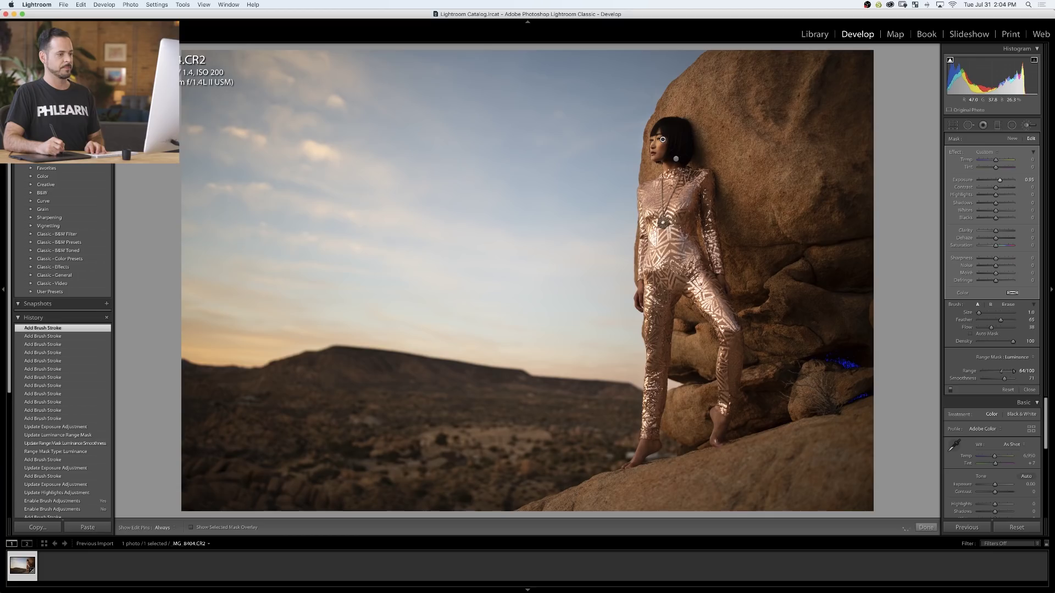
left_click_drag(642, 464, 633, 467)
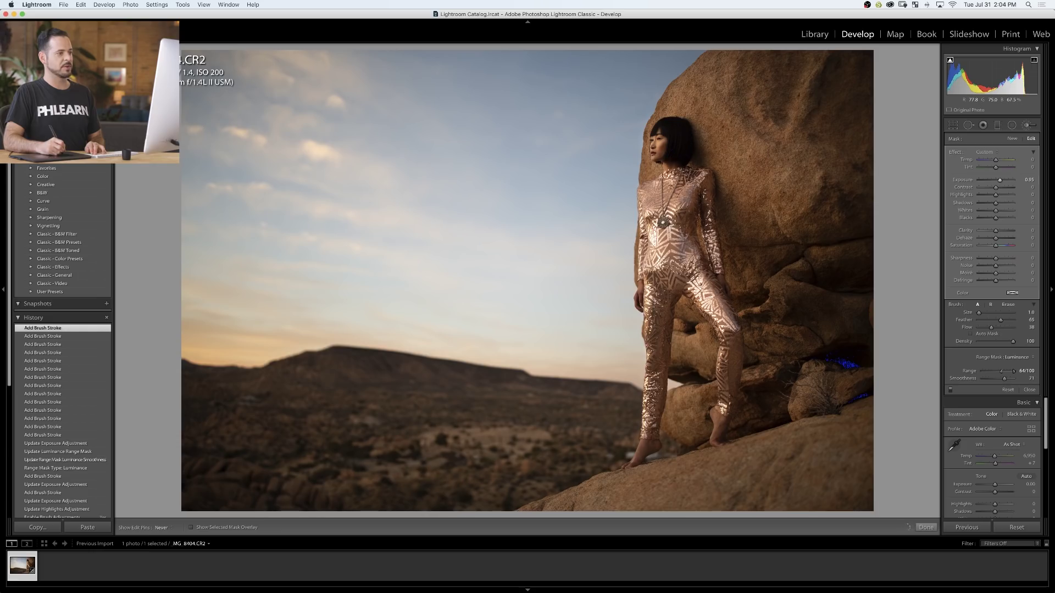
Paint the brightening along the woman's upper leg while enlarging the brush to size 6 and up to 9
left_click_drag(665, 334, 666, 329)
key("]")
key("]")
key("]")
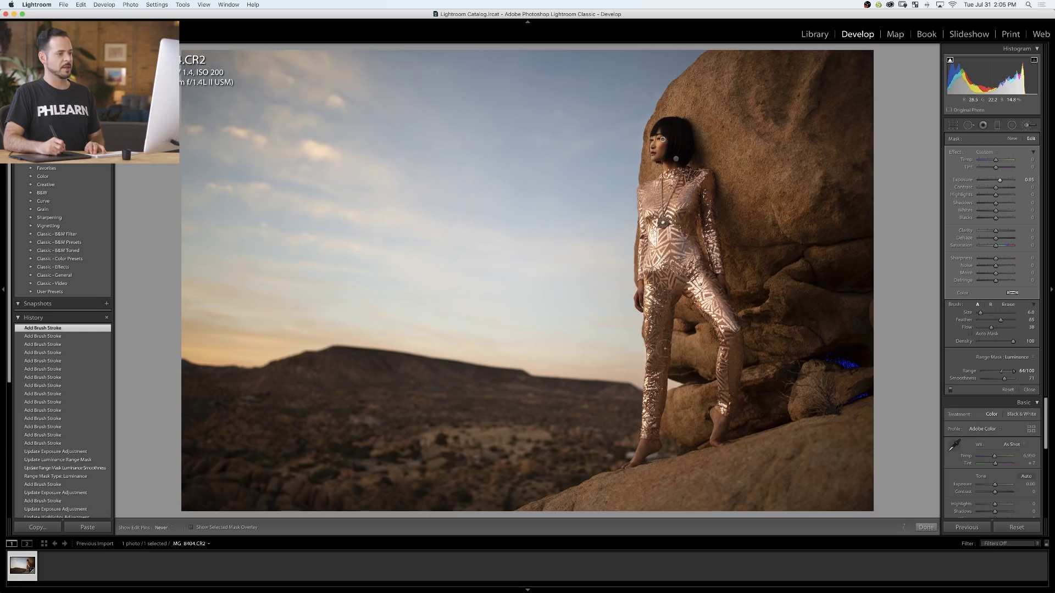
left_click_drag(663, 325, 662, 310)
key("]")
key("]")
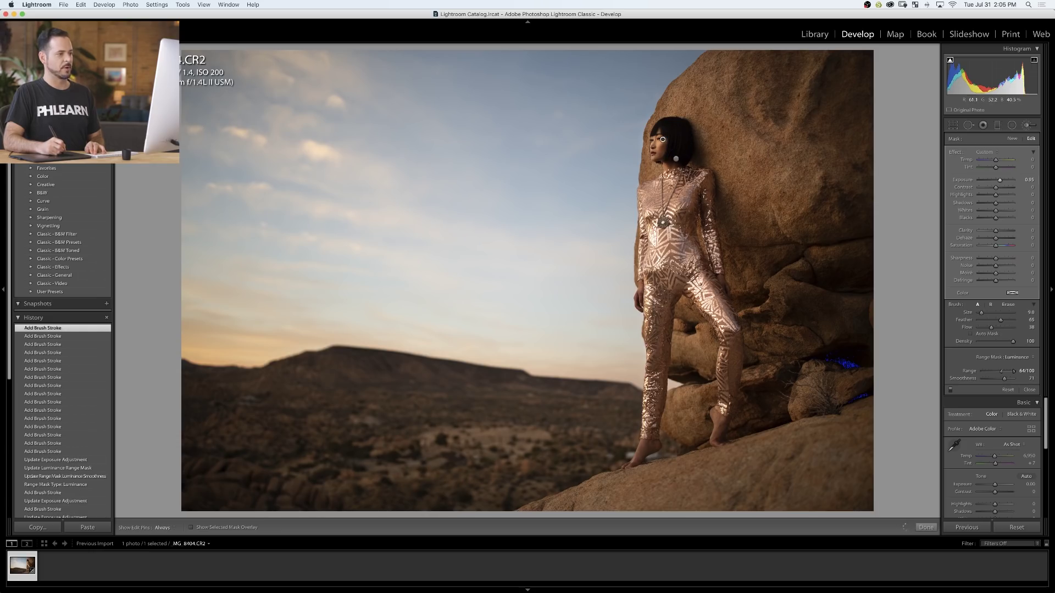
Add more short brightening strokes to the woman with brush sizes between 9 and 2
left_click(662, 139)
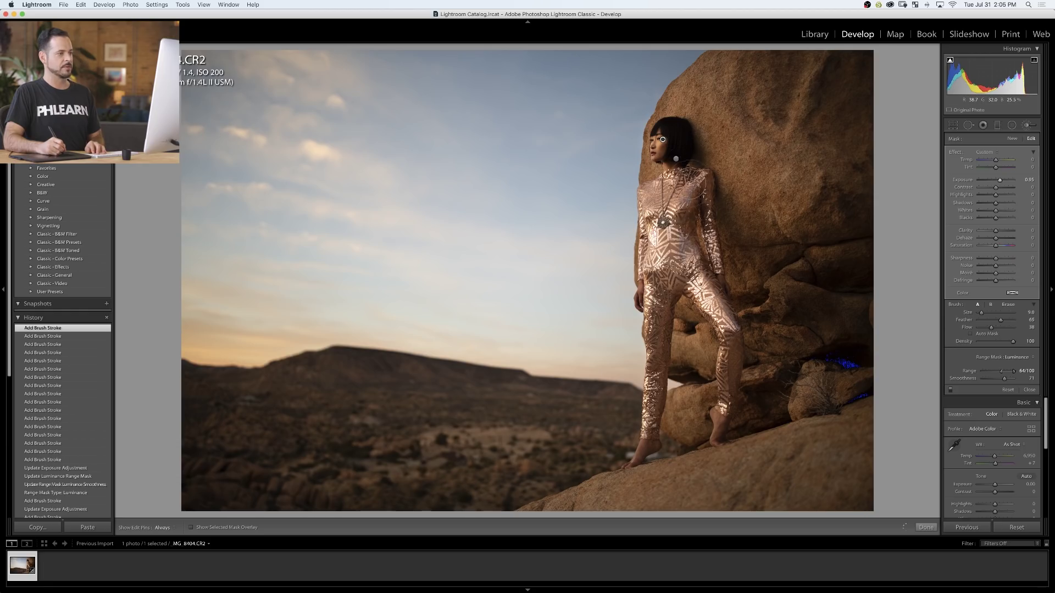
left_click(662, 139)
key("h")
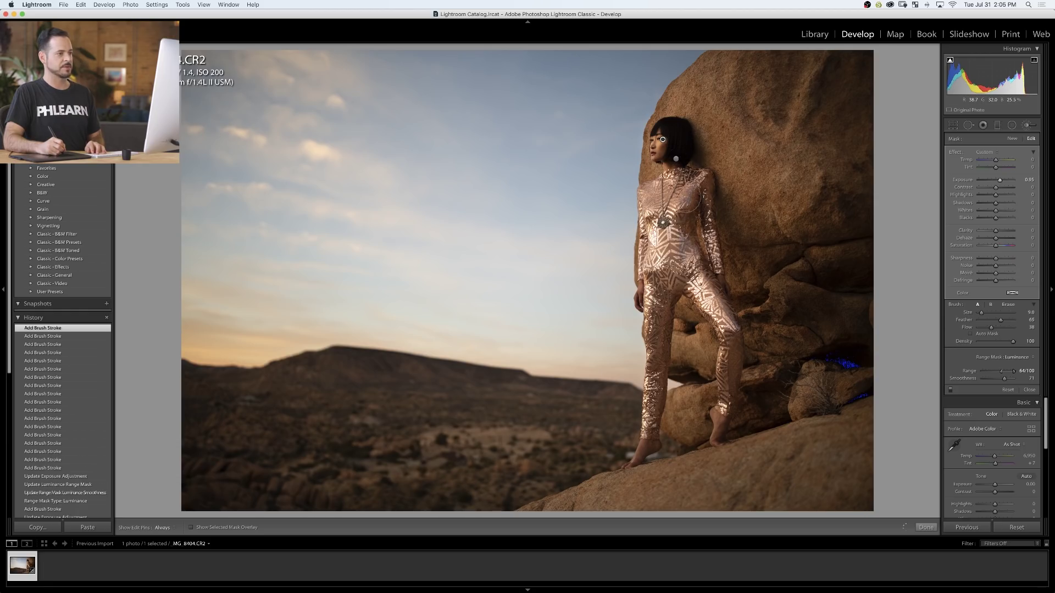
left_click(662, 140)
left_click(663, 140)
scroll(663, 140, "down", 7)
key("h")
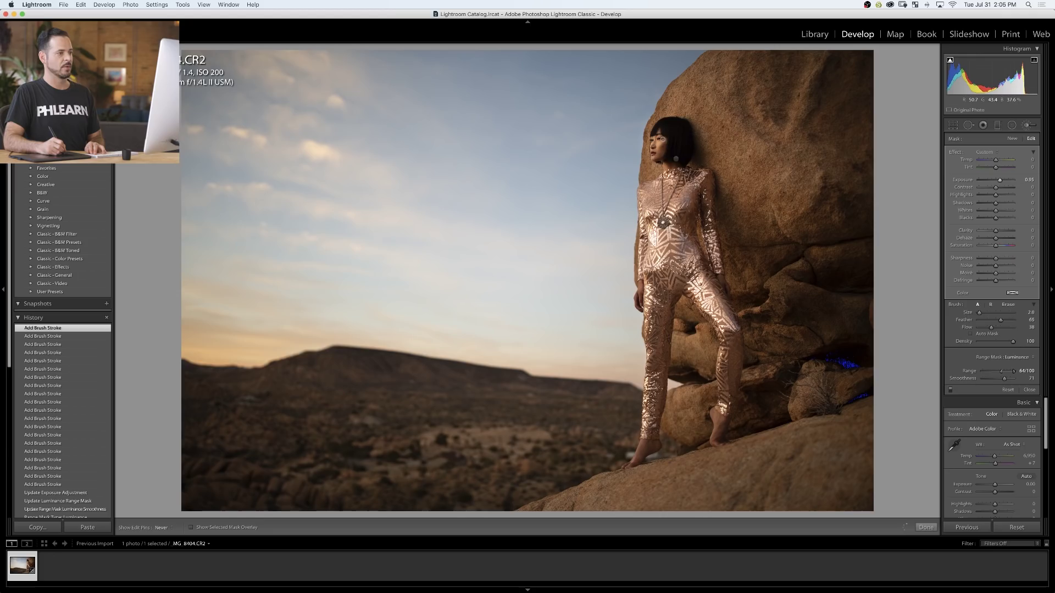
left_click(662, 139)
key("h")
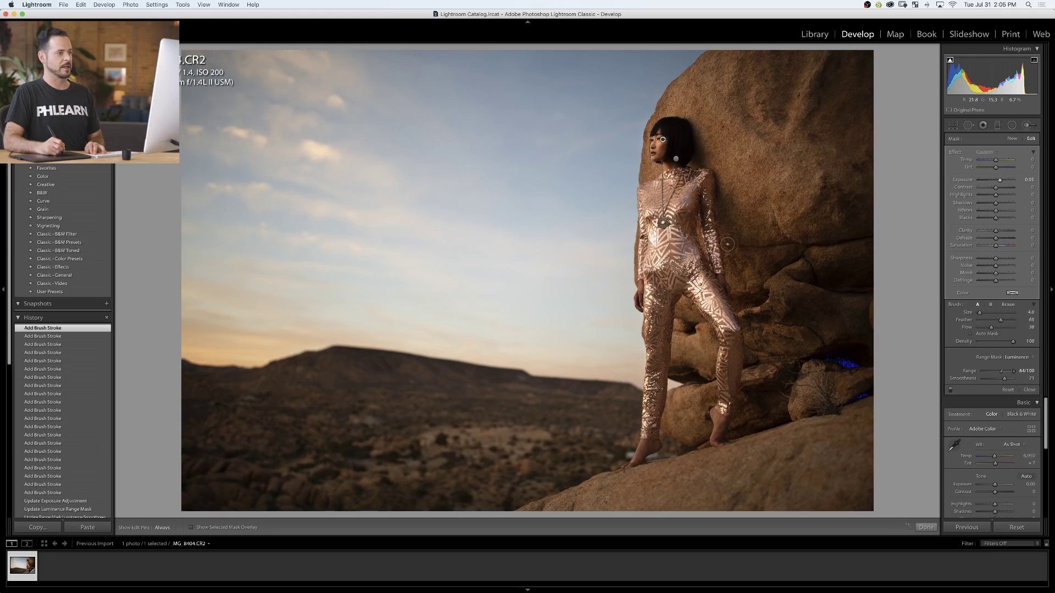
key("bracketright")
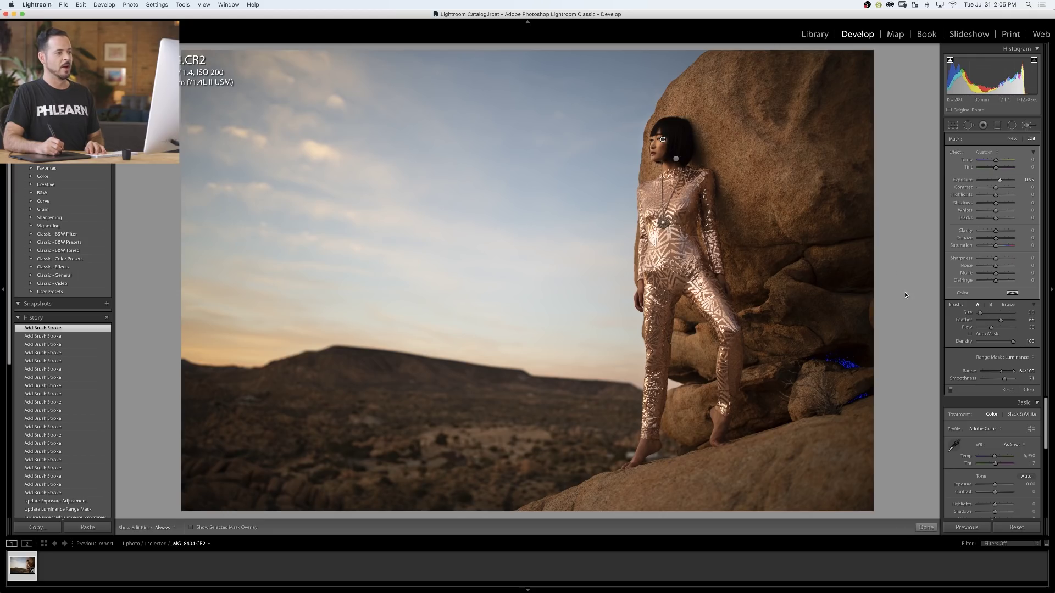
Compare the brush adjustments off and on, and set the edit pins to show on Auto
left_click(951, 390)
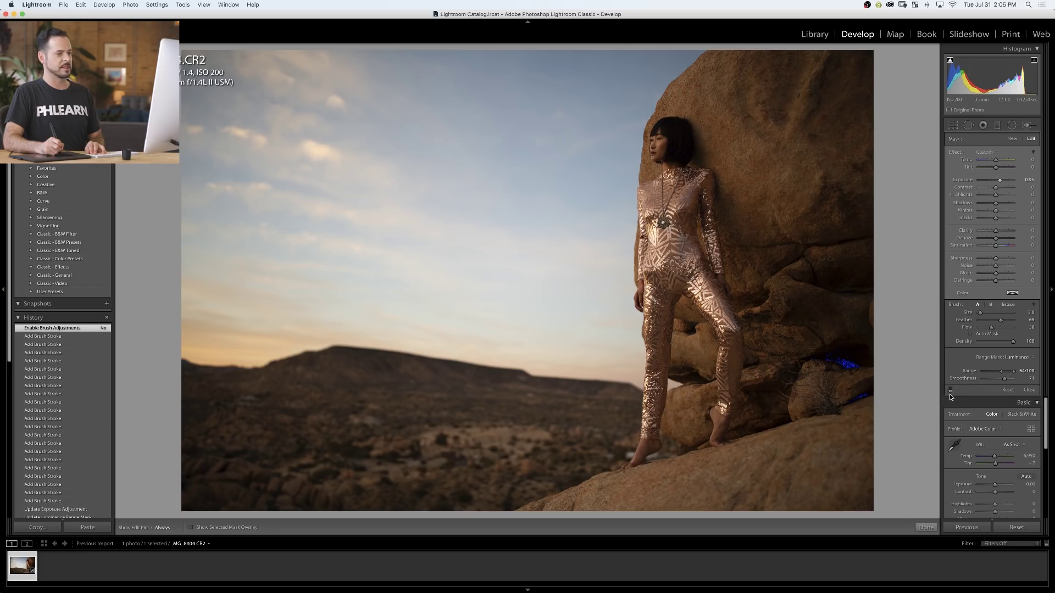
left_click(951, 391)
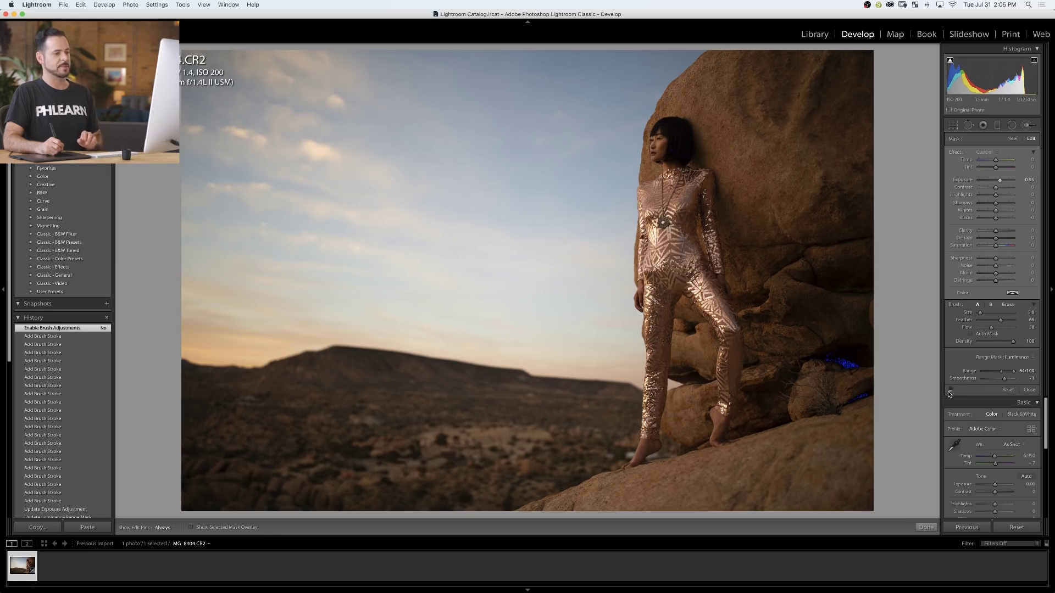
left_click(951, 391)
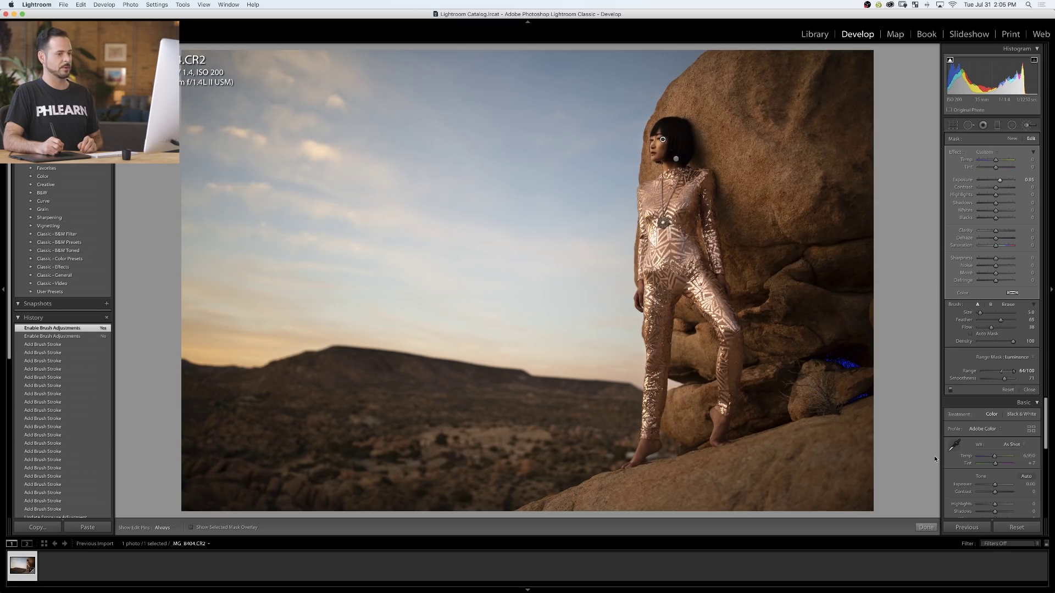
left_click(162, 529)
left_click(161, 521)
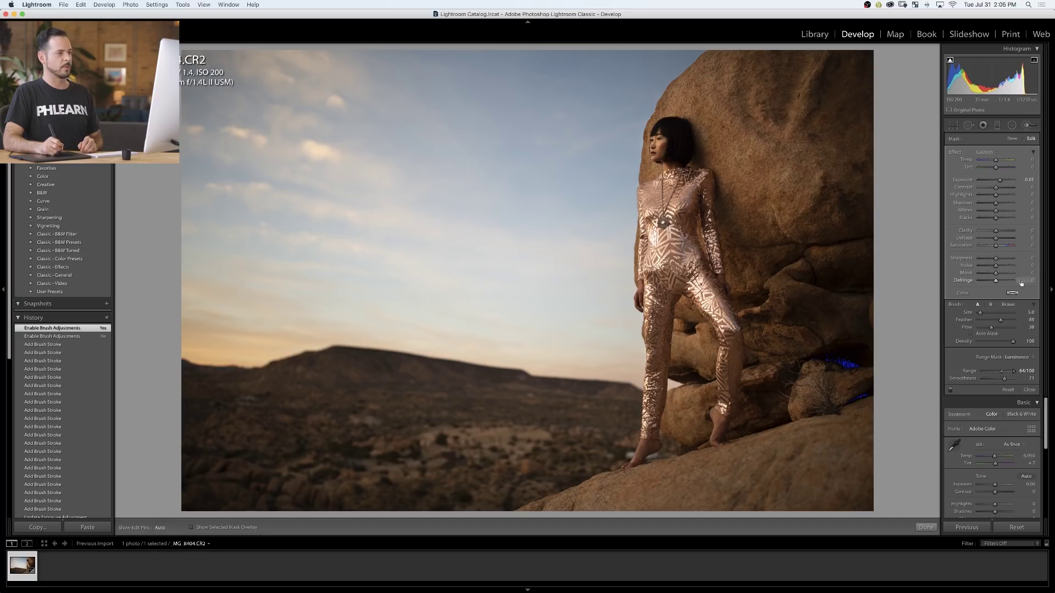
left_click(951, 390)
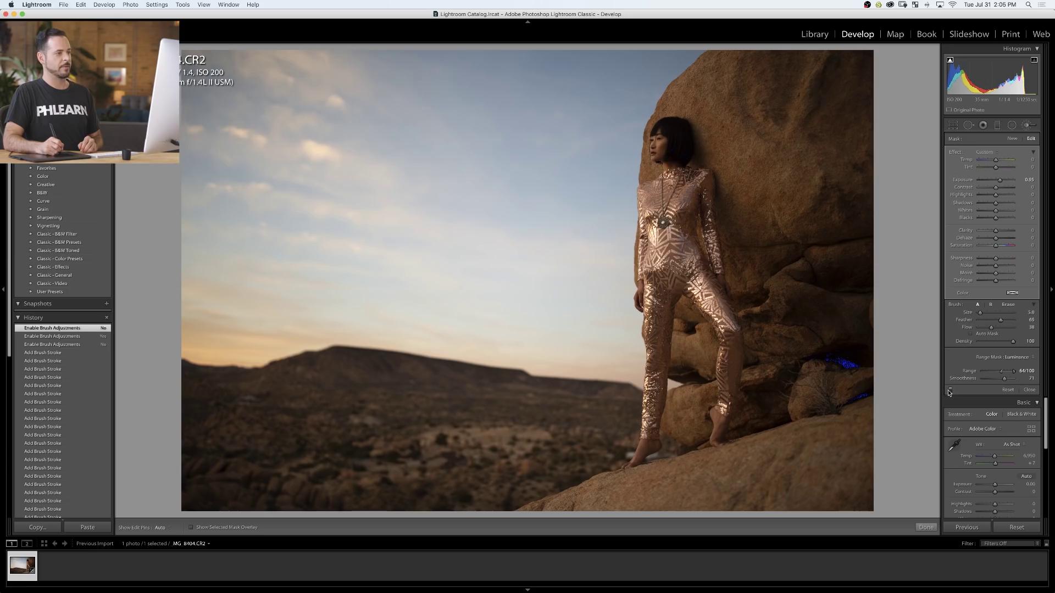
left_click(950, 390)
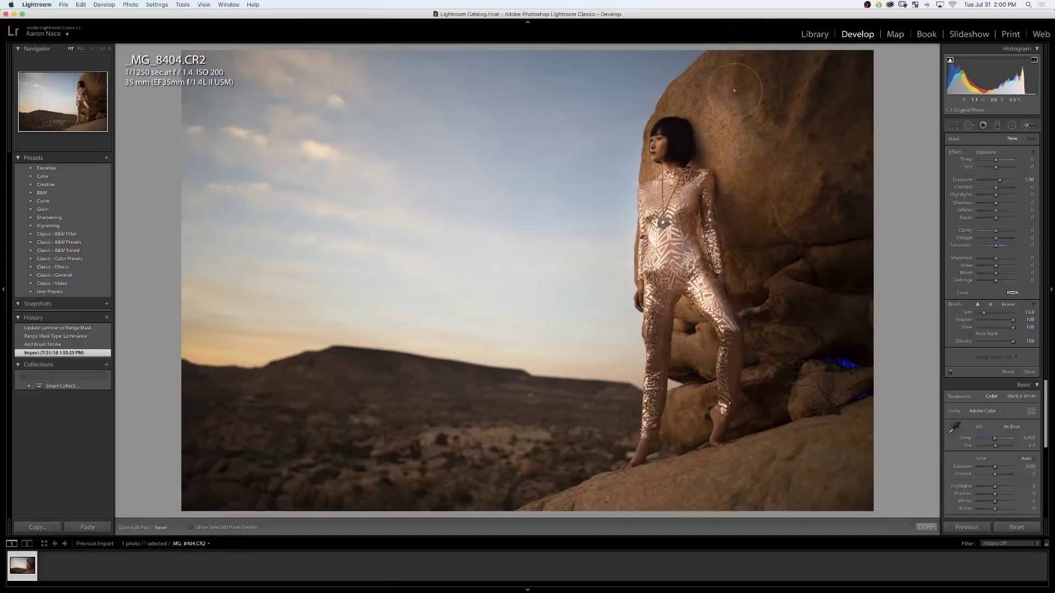
Paint a brush adjustment over the rock beside the woman and set its range mask to Luminance
mouse_move(731, 110)
left_mouse_down()
mouse_move(746, 268)
mouse_move(772, 251)
mouse_move(808, 116)
mouse_move(826, 281)
mouse_move(791, 373)
mouse_move(716, 100)
mouse_move(738, 213)
left_mouse_up()
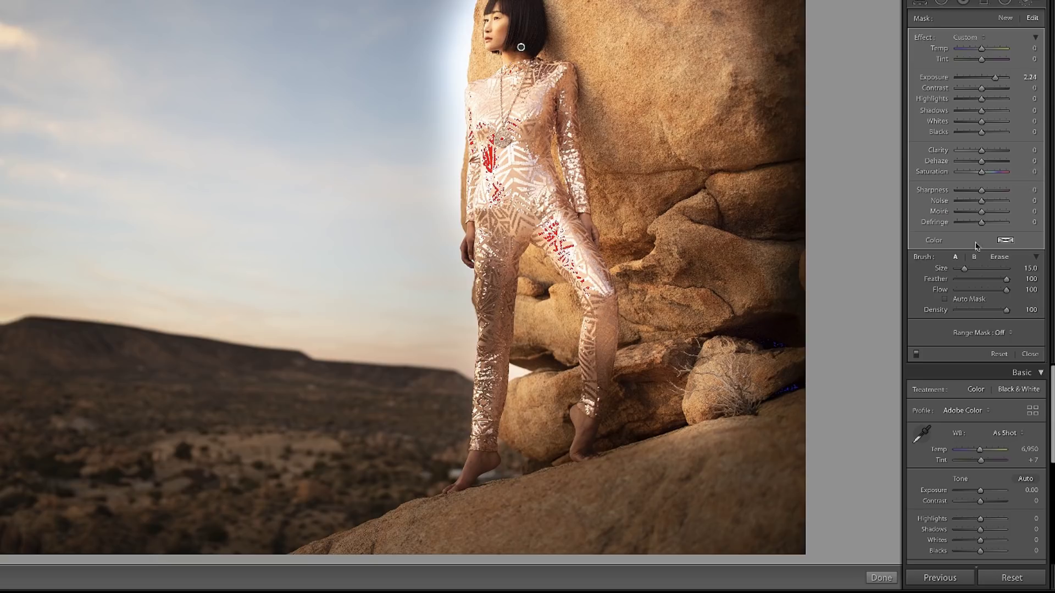
left_click(1007, 333)
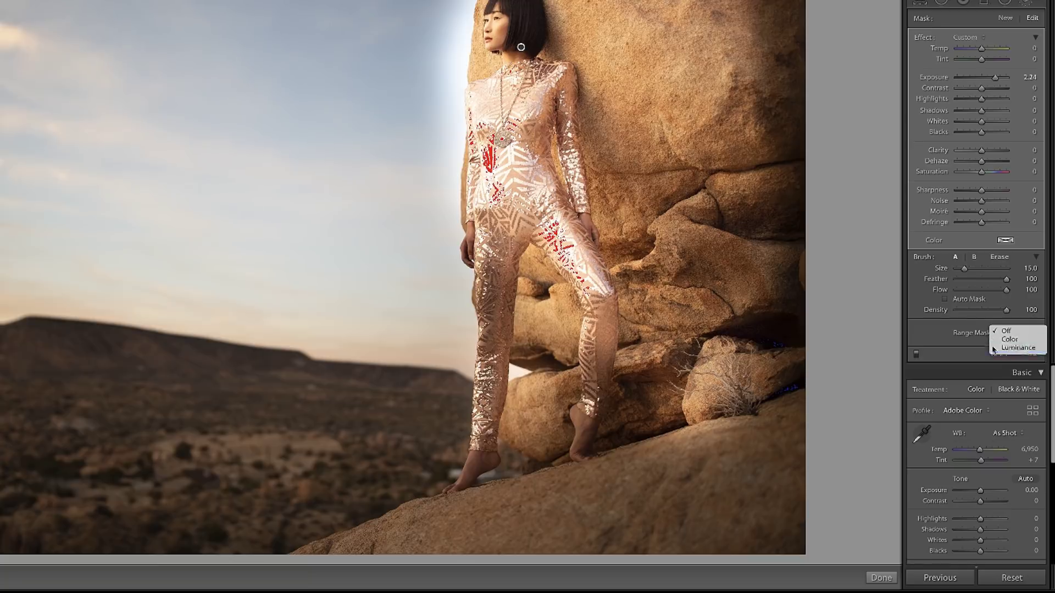
left_click(1008, 348)
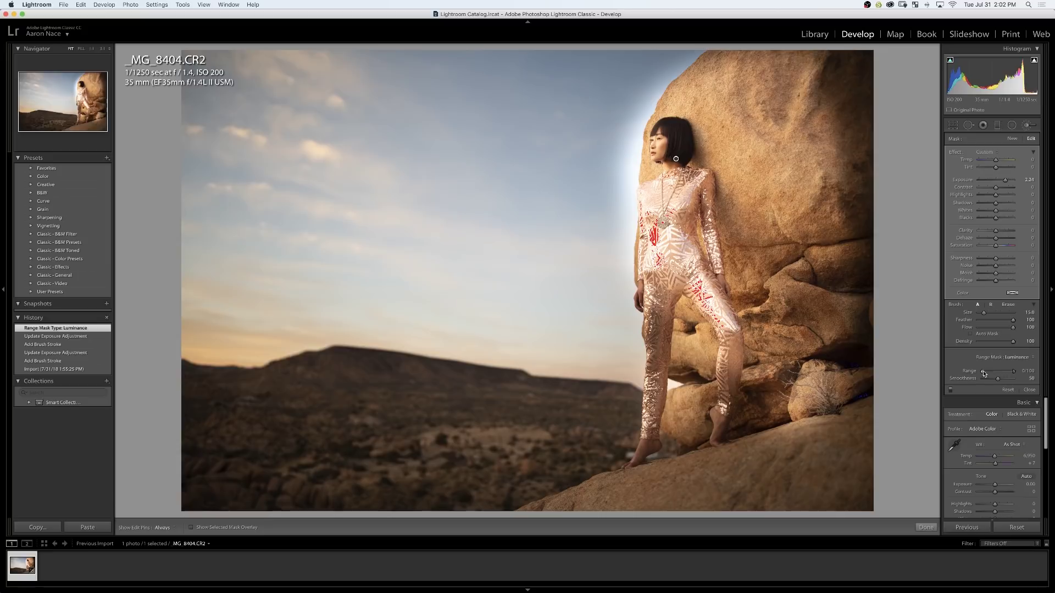